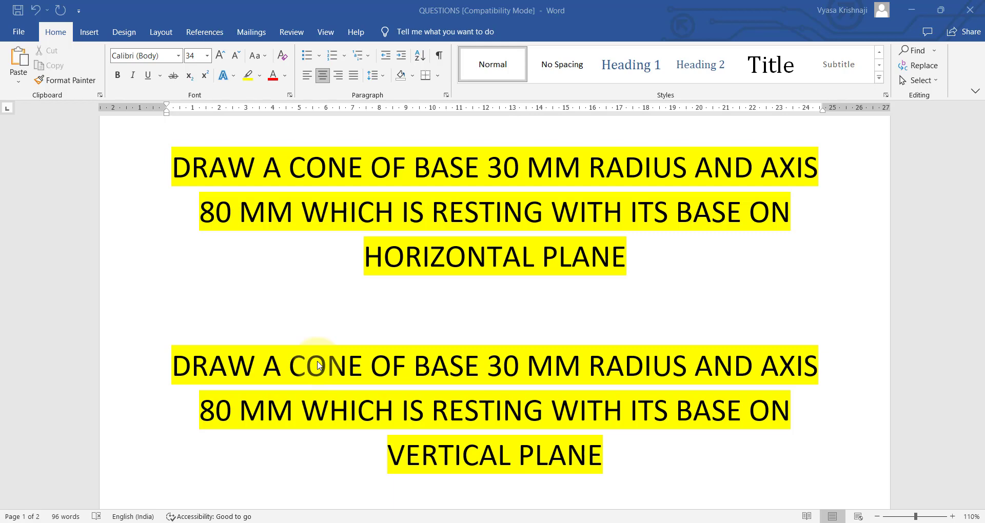
Read through the cone-drawing questions on both pages of the document.
scroll(466, 379, "down", 6)
scroll(467, 375, "down", 8)
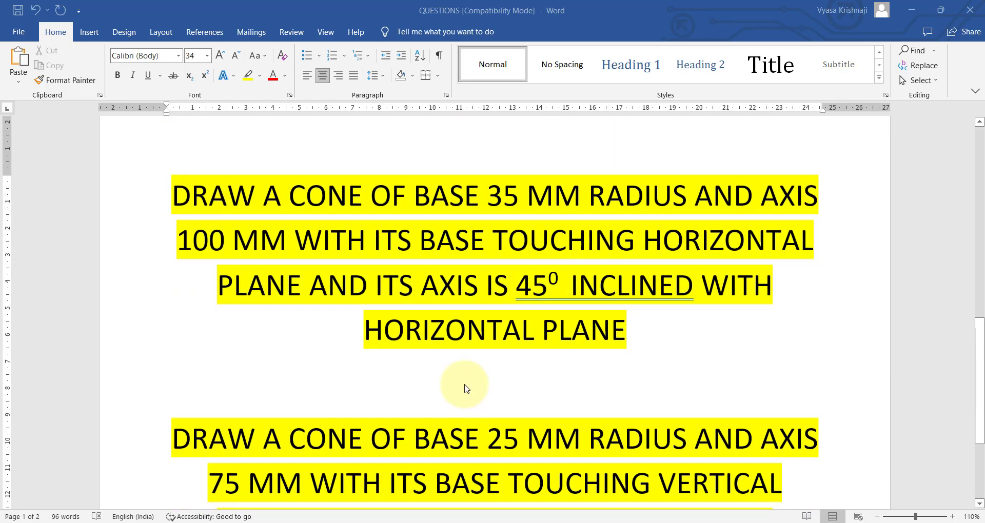
scroll(536, 347, "down", 4)
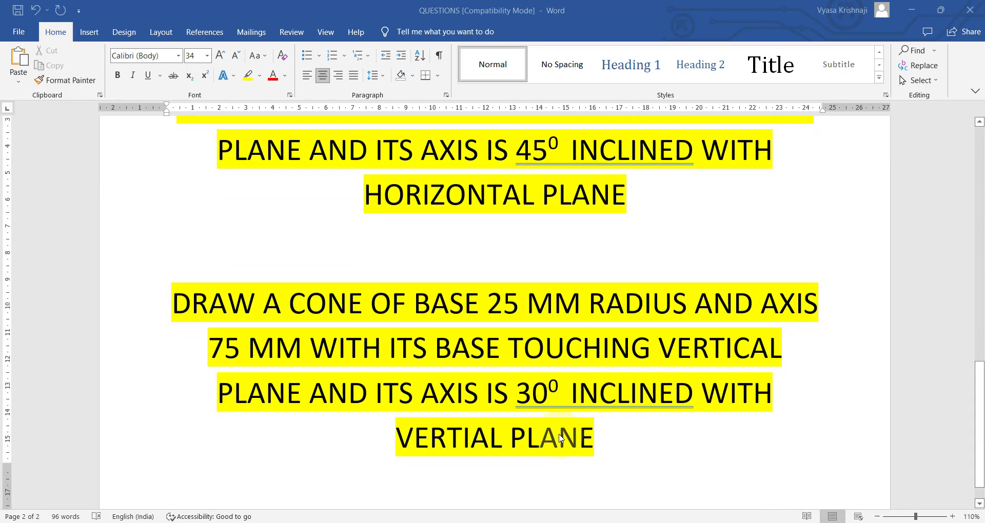
scroll(560, 435, "up", 9)
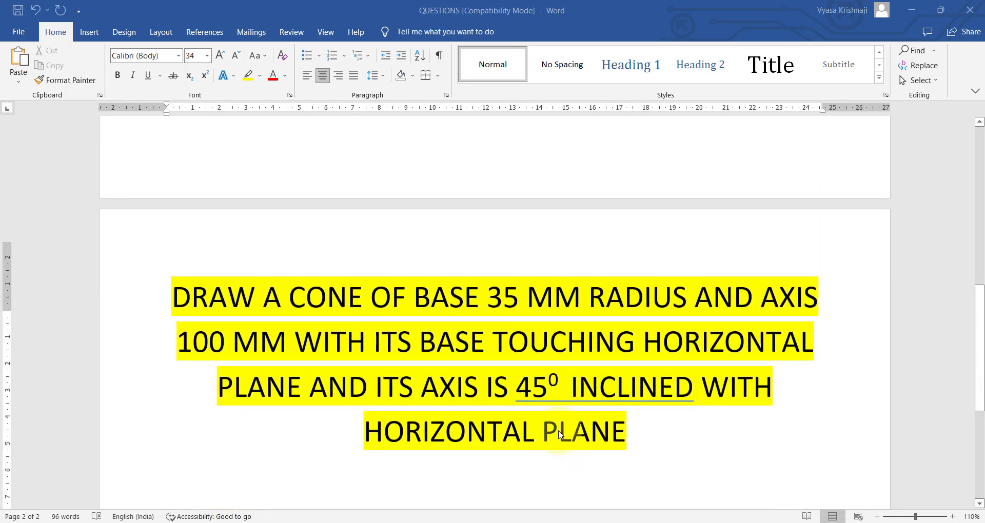
scroll(556, 369, "up", 8)
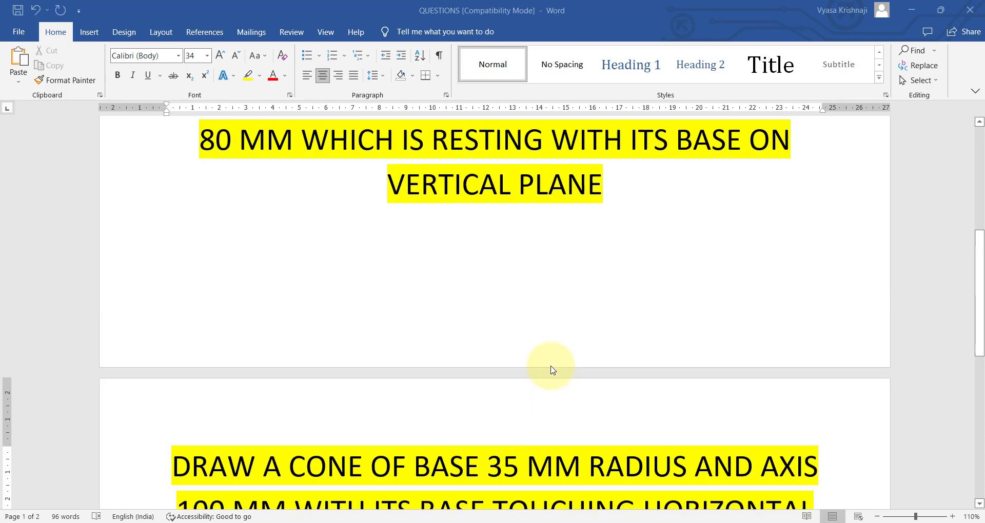
scroll(551, 370, "up", 1)
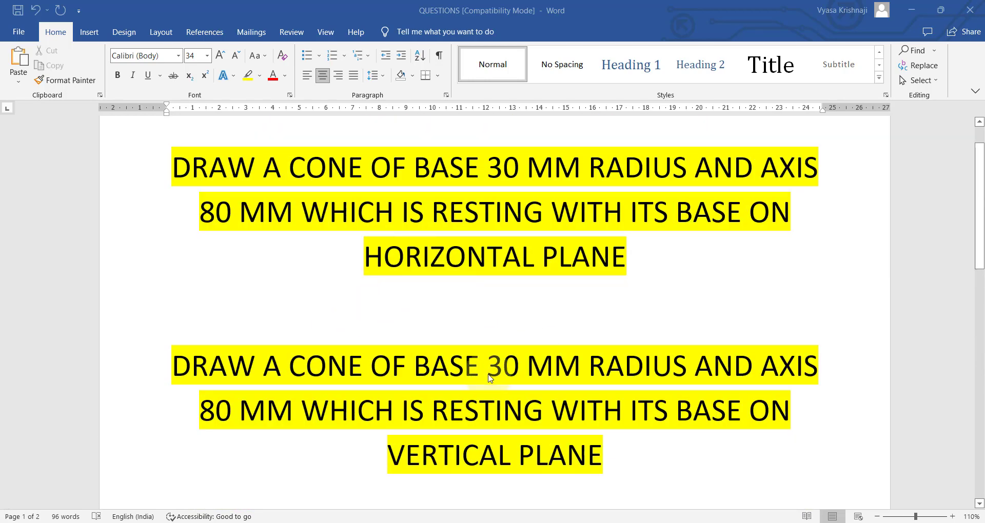
scroll(280, 322, "up", 1)
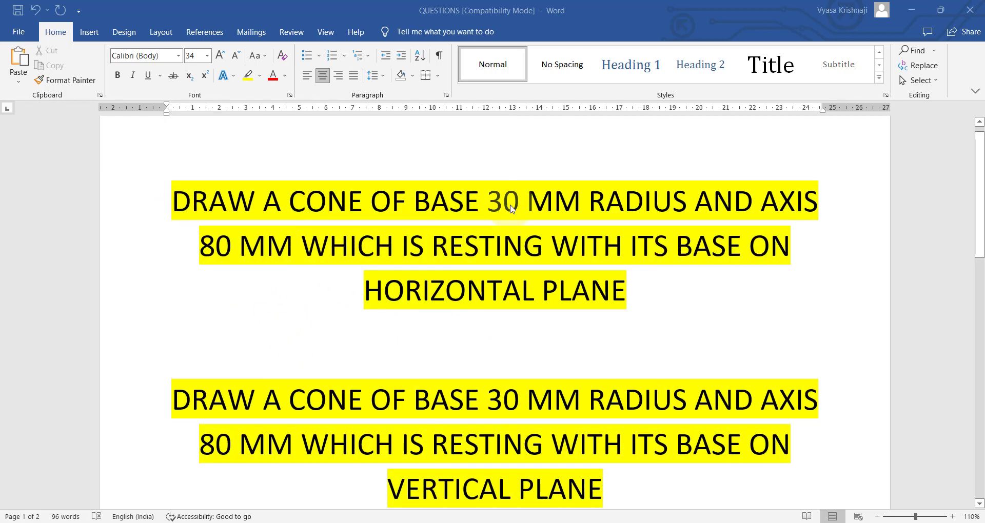
left_click(279, 272)
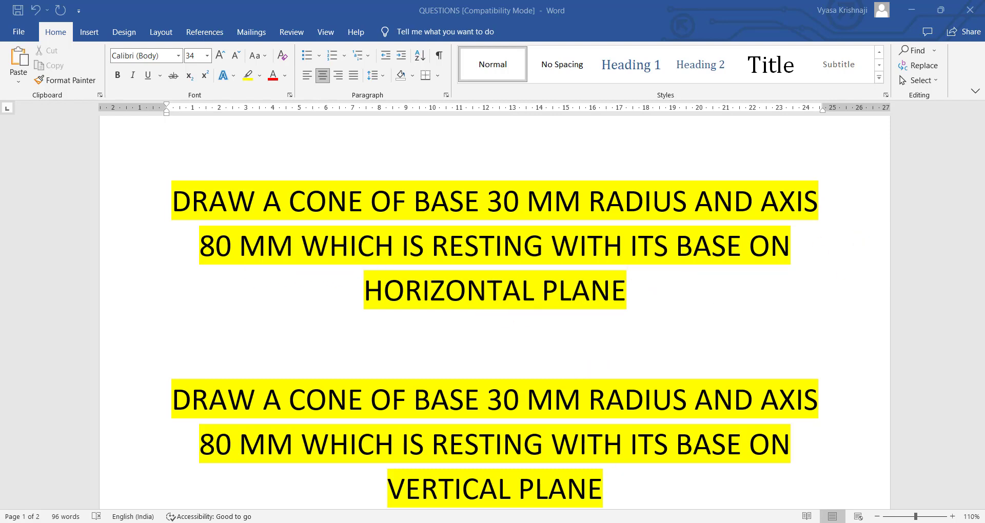
Switch to AutoCAD, cancel the running cone command and set the view to Top.
left_click(620, 477)
left_click(611, 390)
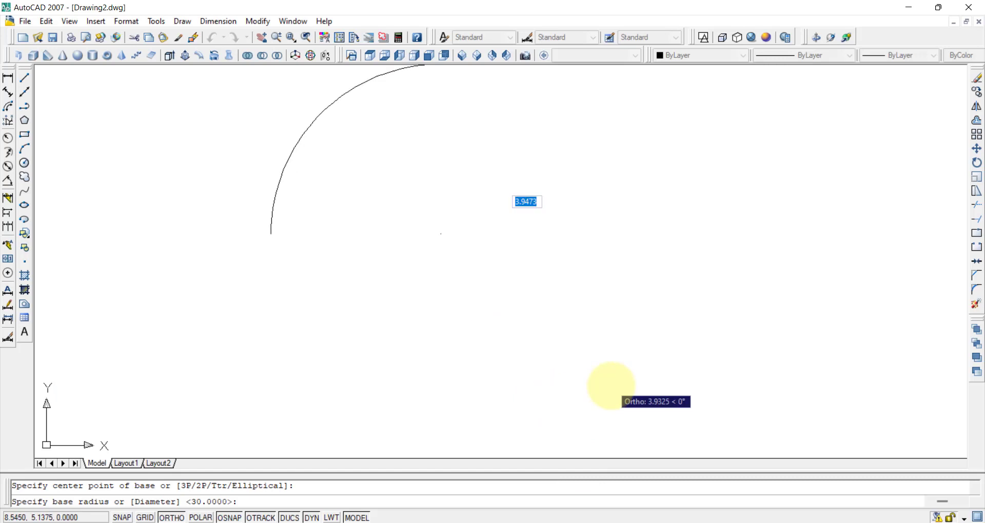
key("Escape")
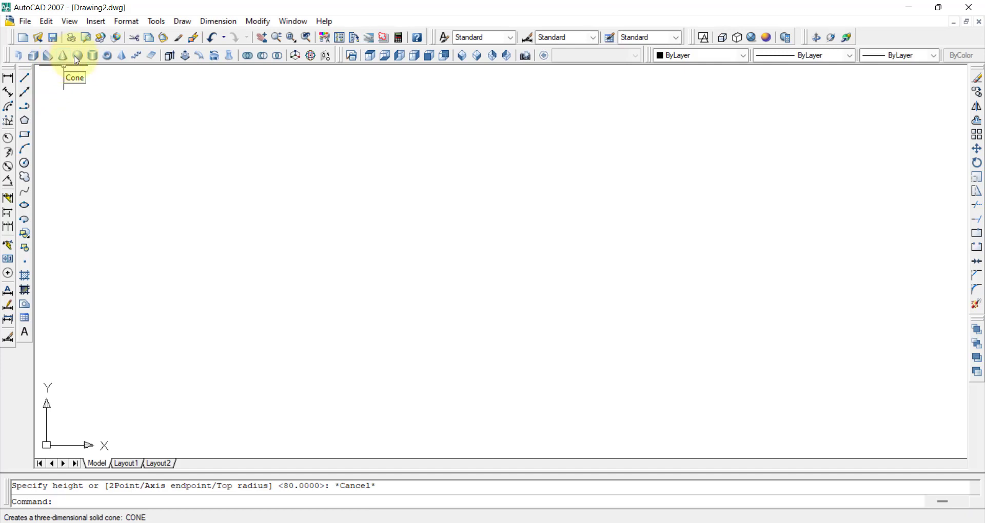
left_click(371, 57)
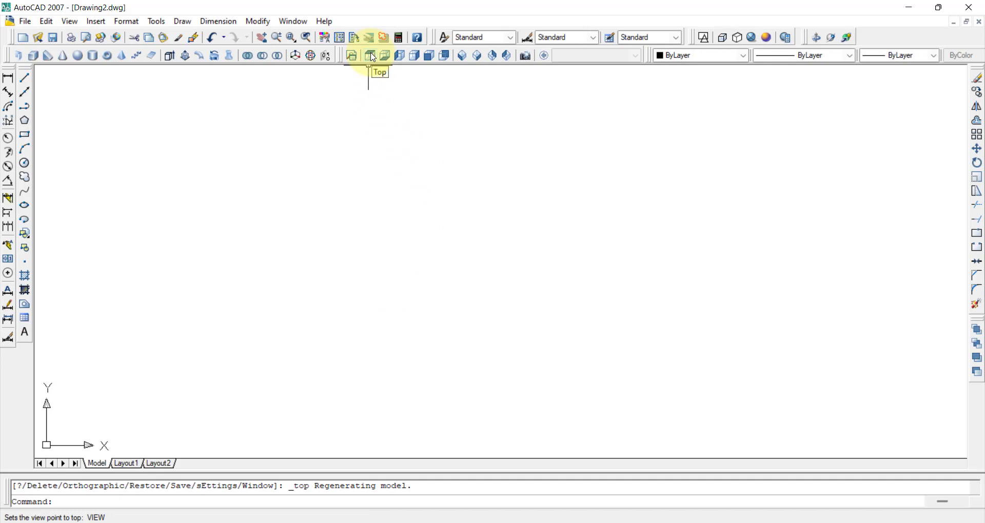
Check in the Word questions which plane the first cone's base rests on, then return to AutoCAD.
key("alt+Tab")
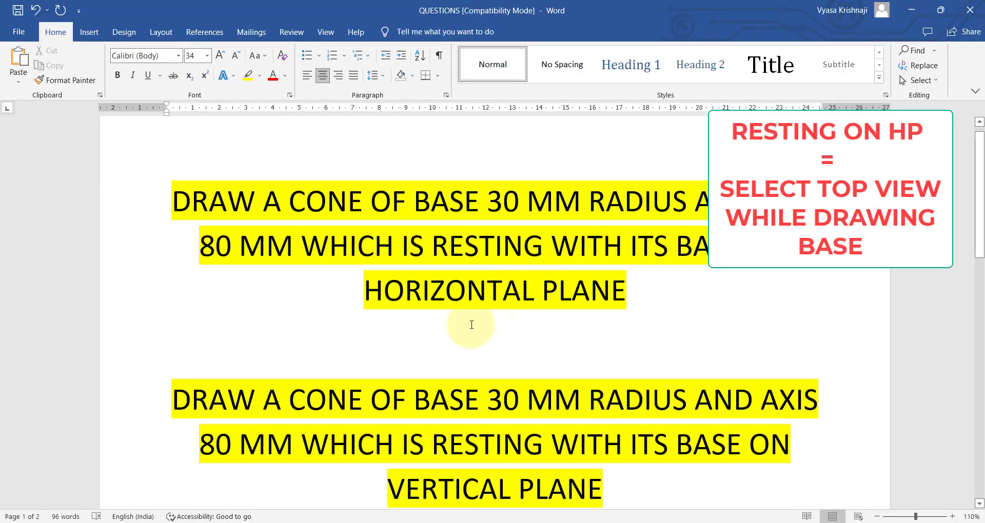
left_click_drag(364, 293, 545, 331)
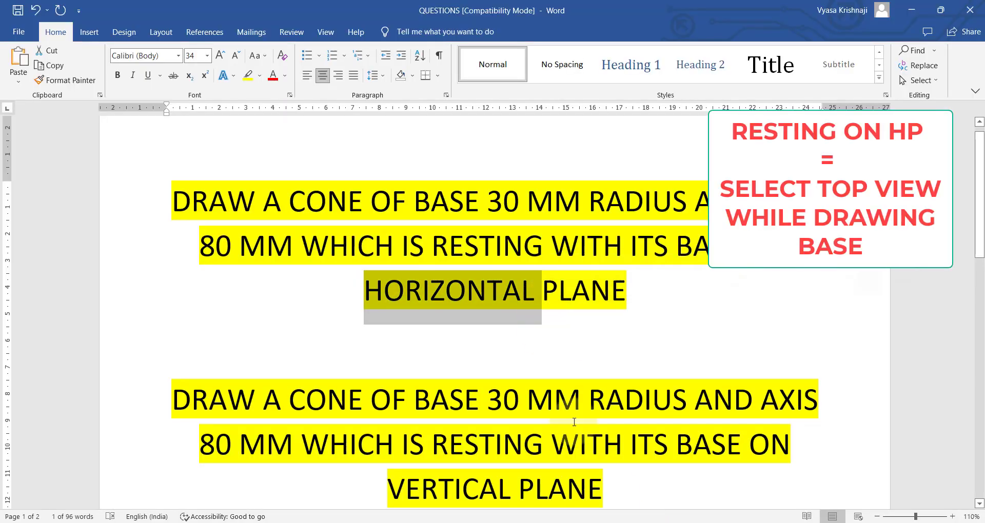
left_click(638, 518)
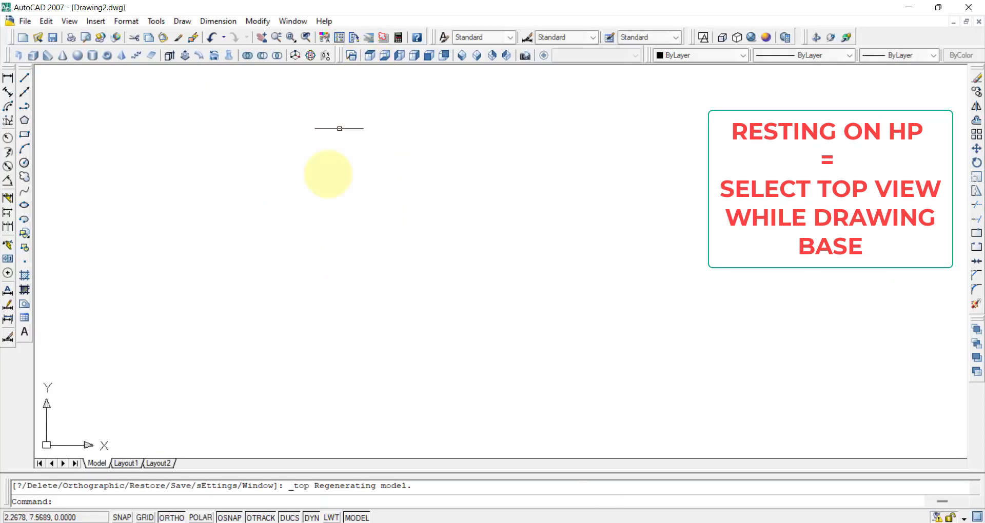
Create a solid cone in the top view with a base radius of 30 mm and a height of 80 mm.
left_click(63, 56)
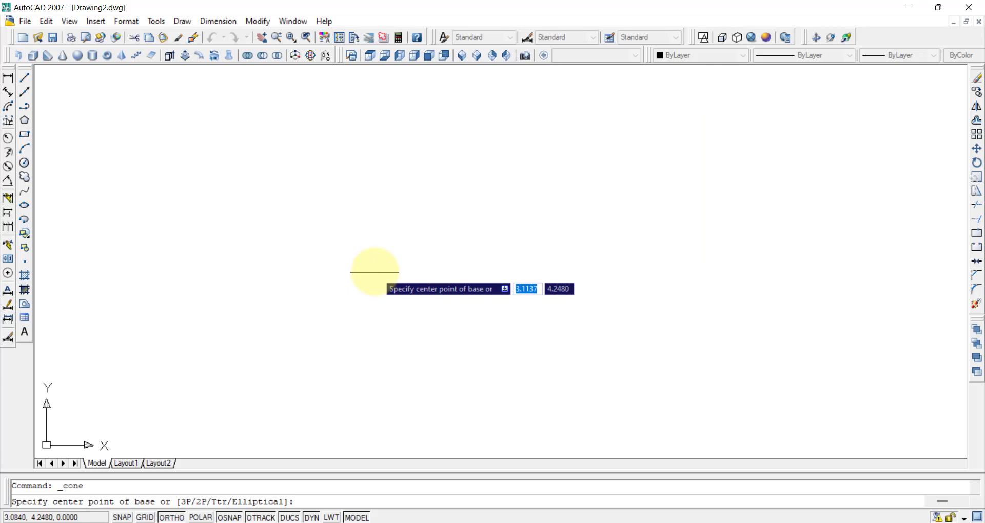
left_click(414, 272)
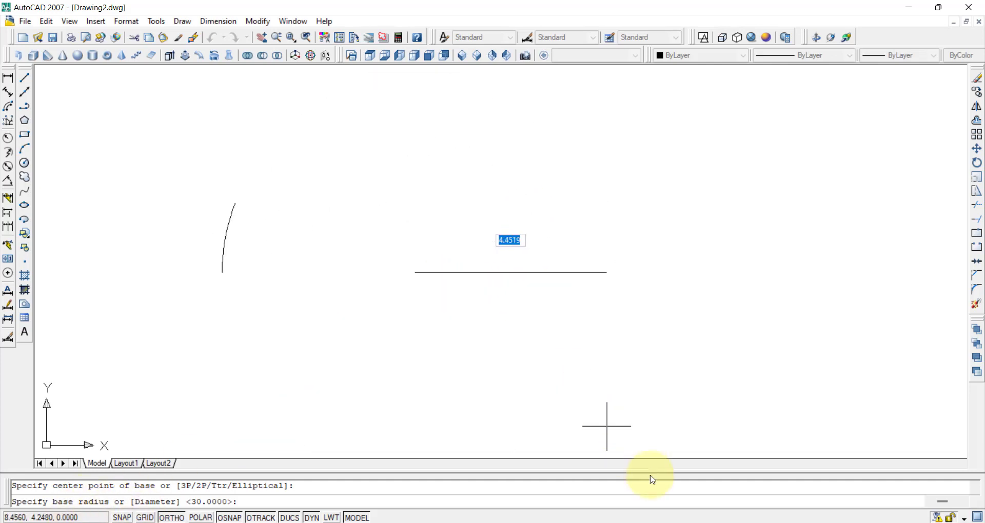
left_click(643, 521)
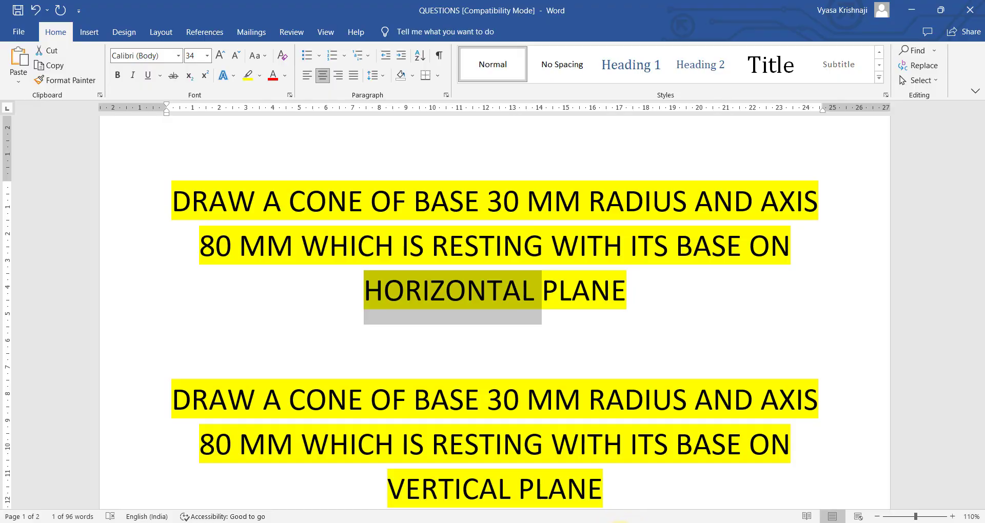
left_click(600, 520)
type("3")
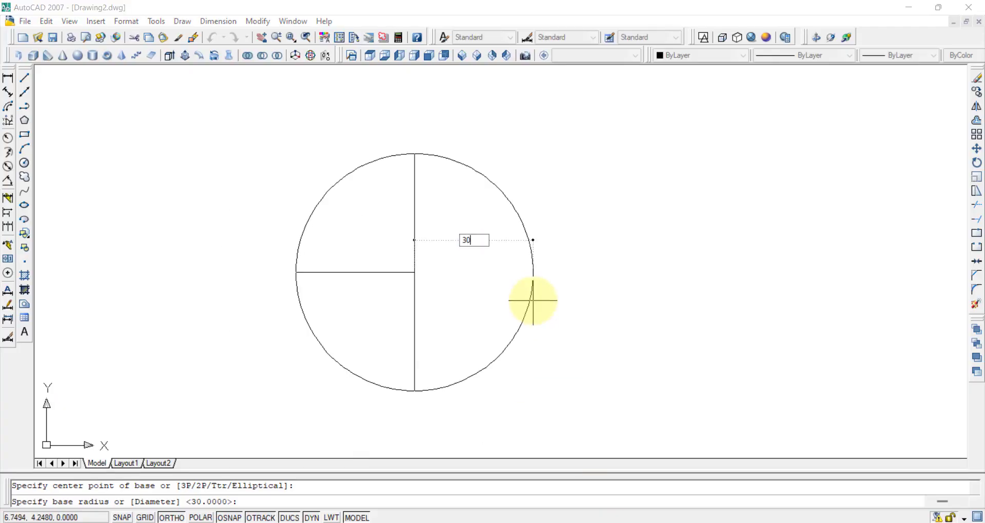
type("0")
key("Return")
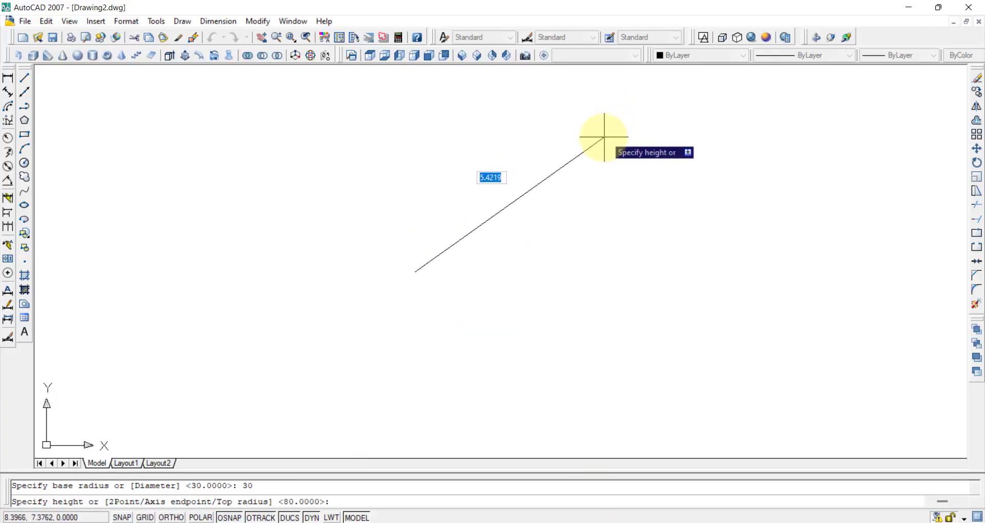
left_click(642, 521)
double_click(449, 290)
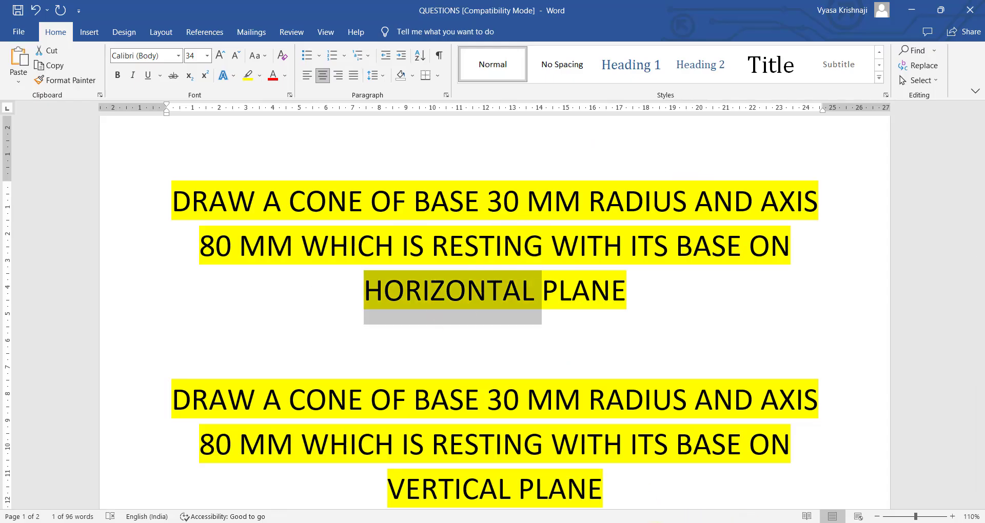
left_click(643, 522)
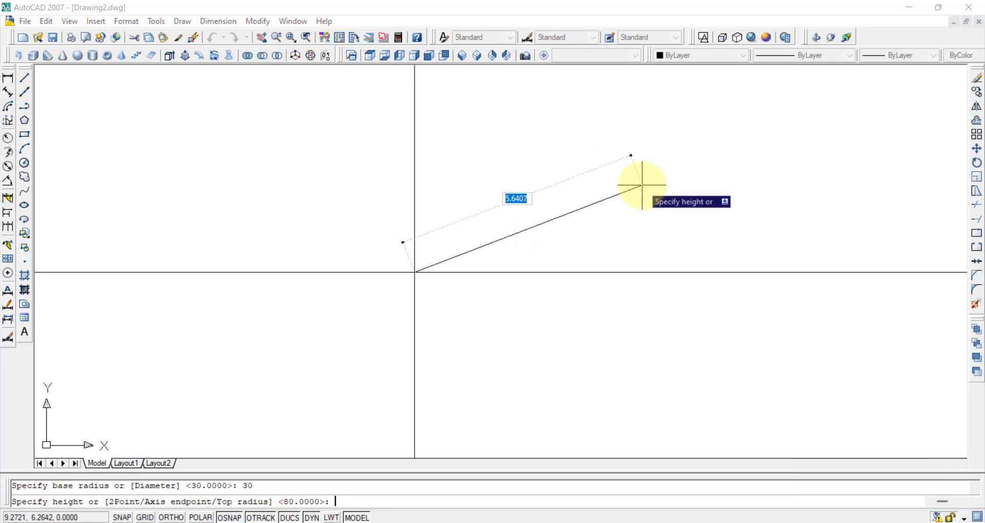
key("Return")
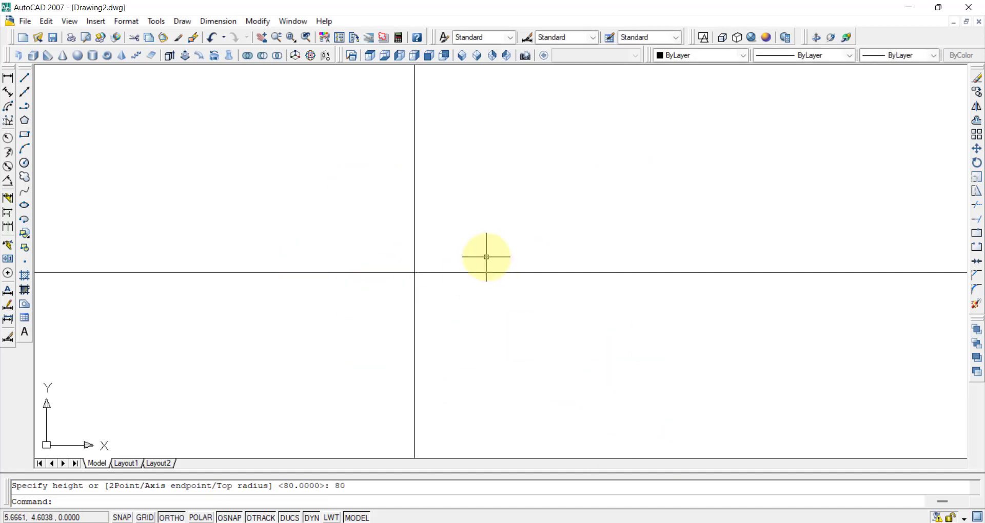
Zoom to the drawing's extents and show the cone in SW Isometric view with the Conceptual visual style.
type("z")
key("Return")
type("e")
key("Return")
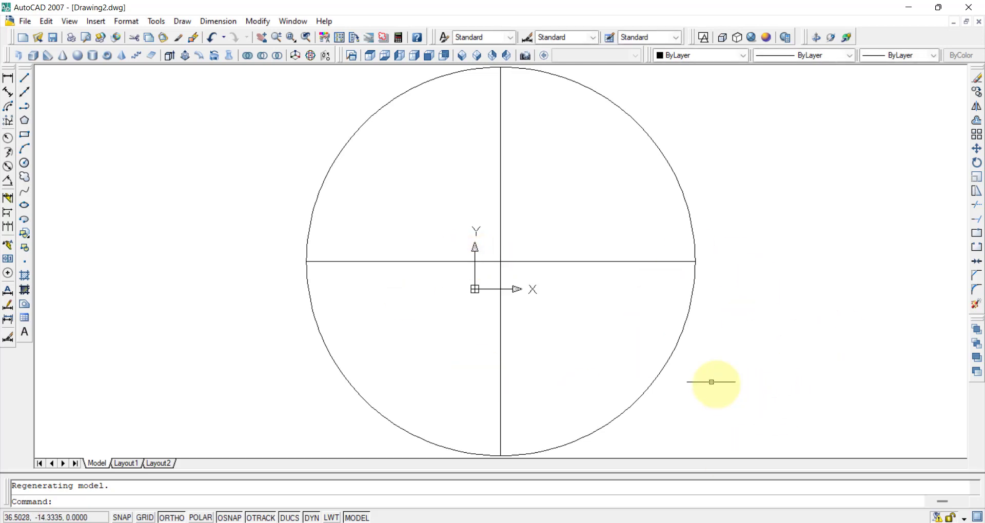
left_click(430, 57)
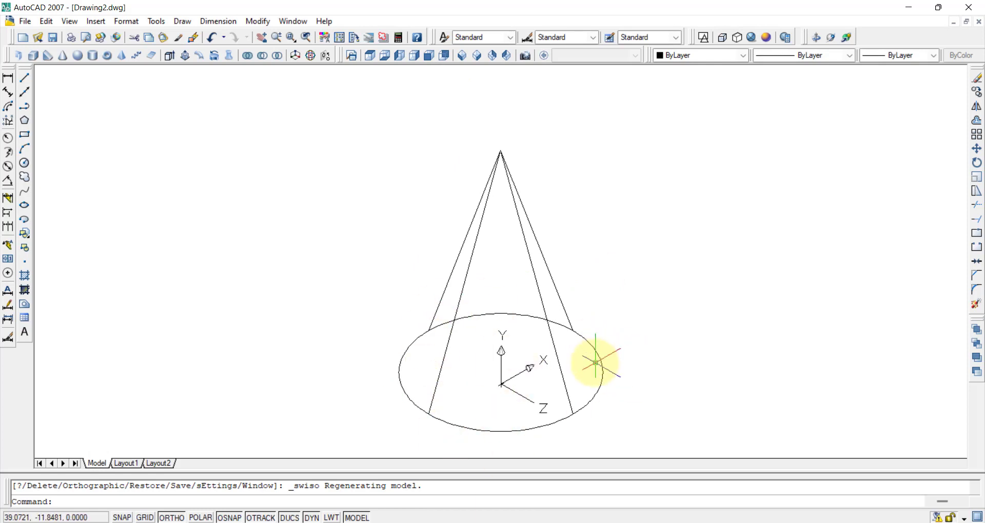
left_click(768, 38)
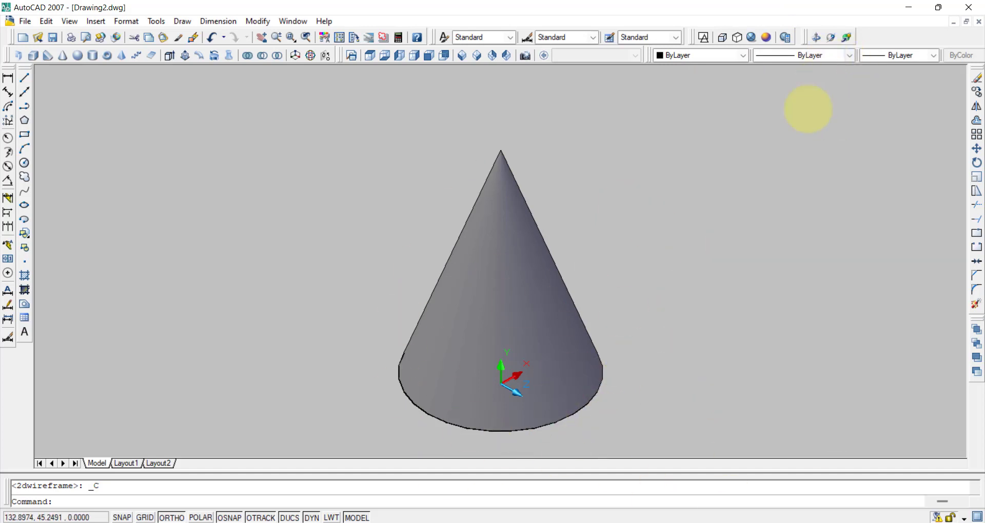
Restore the 2D Wireframe style and inspect the cone from the top and the front.
left_click(706, 45)
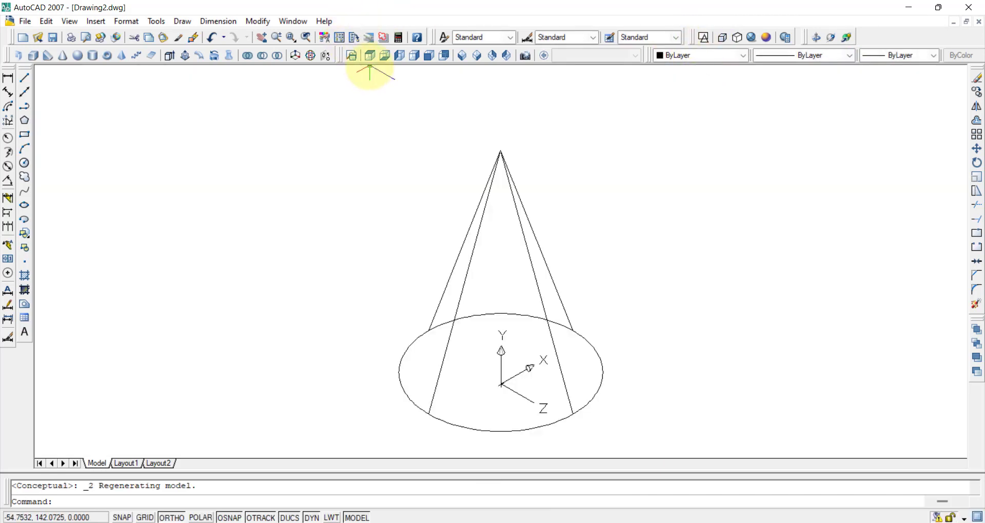
left_click(370, 58)
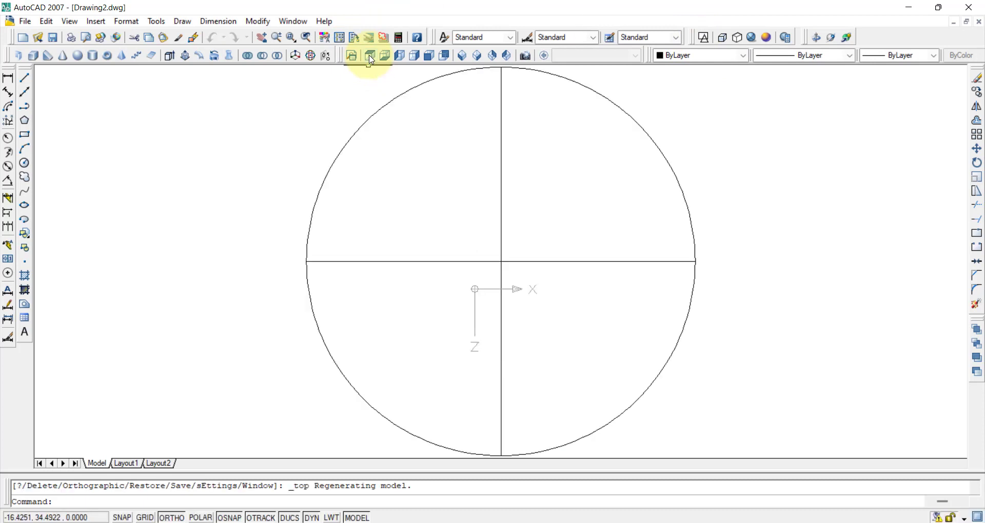
left_click(430, 56)
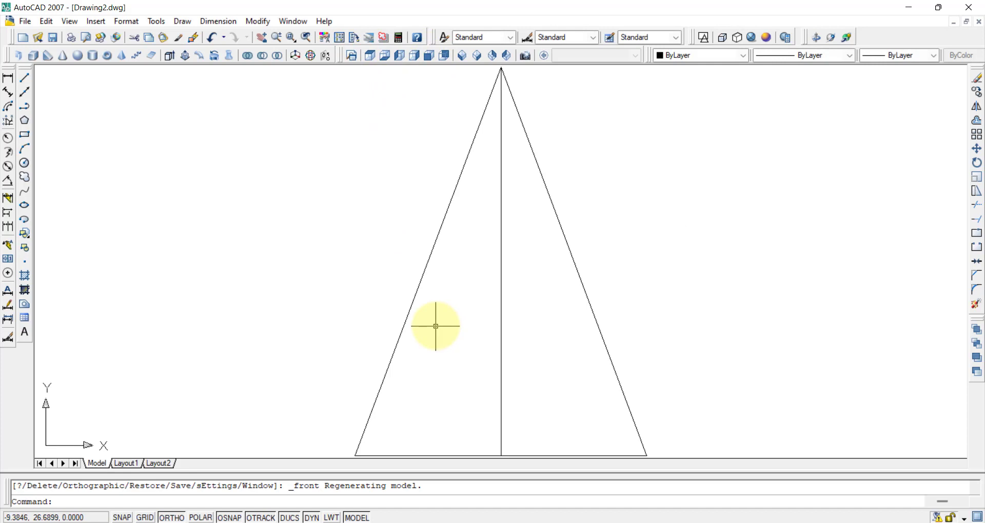
left_click(424, 268)
key("Escape")
scroll(475, 270, "down", 2)
Add a radius dimension to the cone's base circle in the top view, placed outside the circle.
left_click(369, 55)
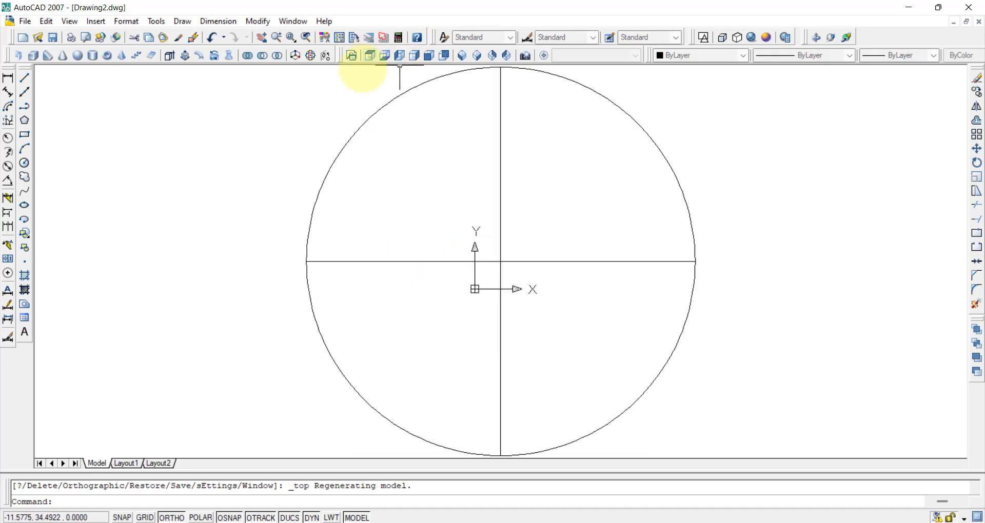
left_click(501, 249)
key("Escape")
scroll(549, 293, "down", 2)
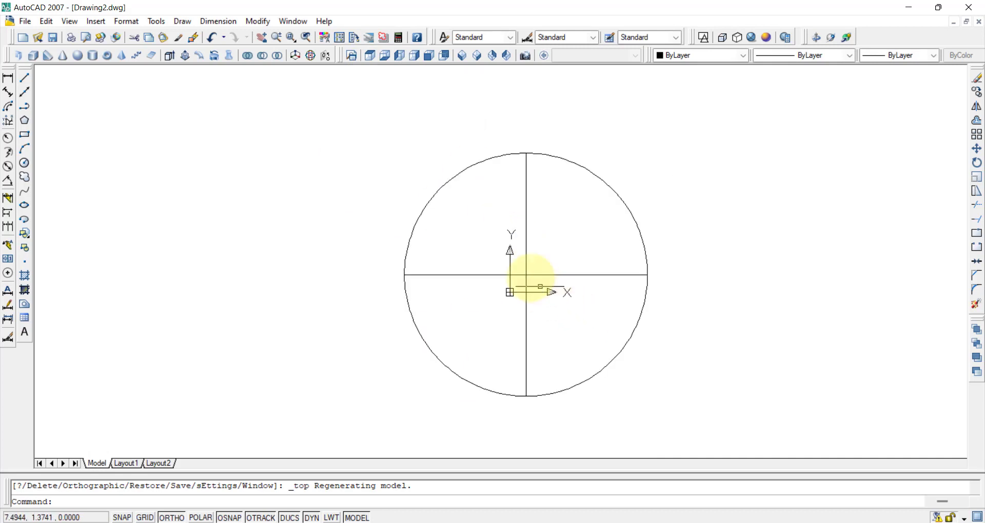
left_click(9, 143)
left_click(429, 205)
left_click(349, 186)
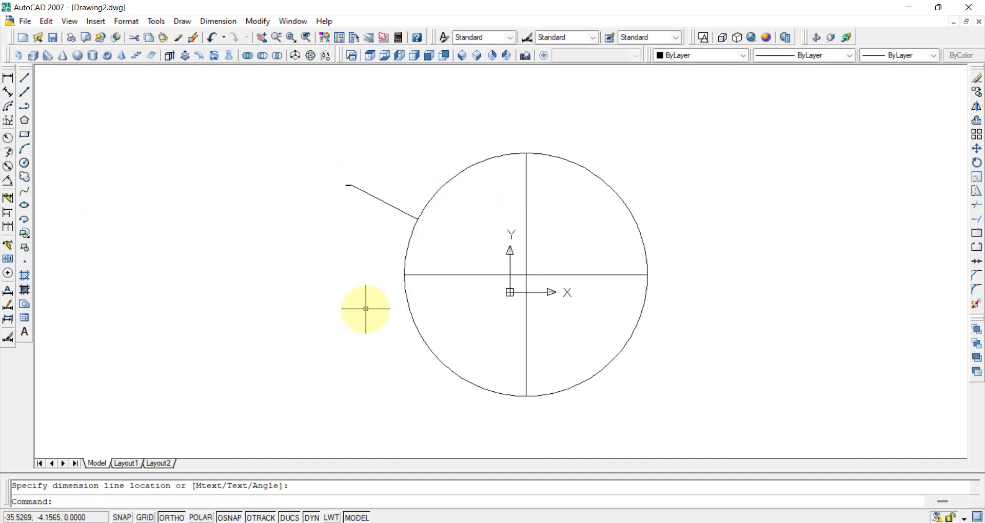
Add a vertical linear dimension from the cone's apex to its base centre in the front view, placed beside the cone.
left_click(429, 60)
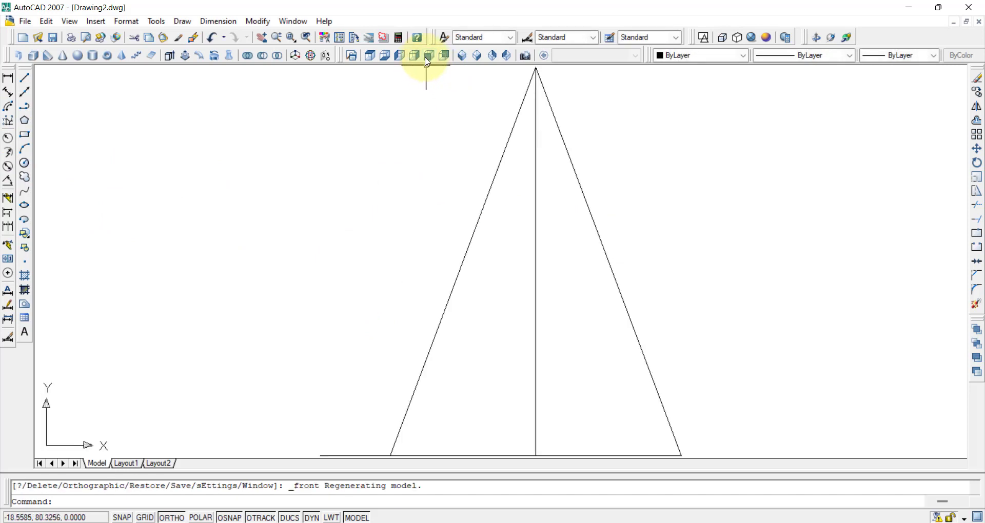
scroll(532, 234, "down", 3)
scroll(526, 256, "up", 1)
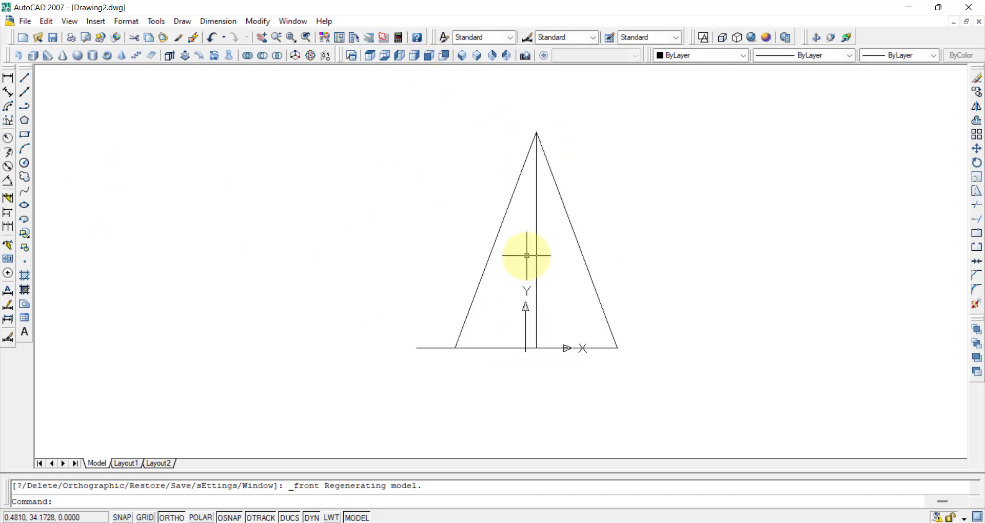
left_click(9, 79)
left_click(537, 133)
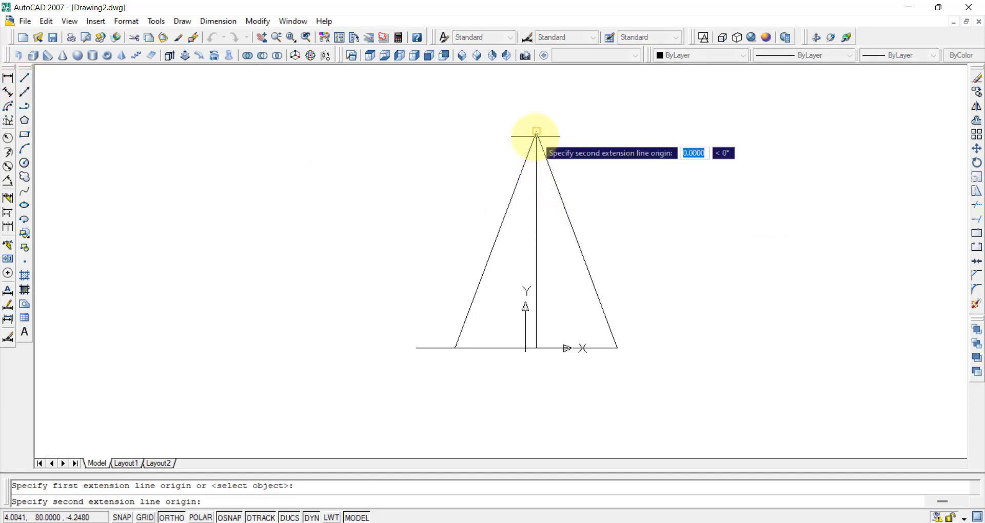
left_click(537, 349)
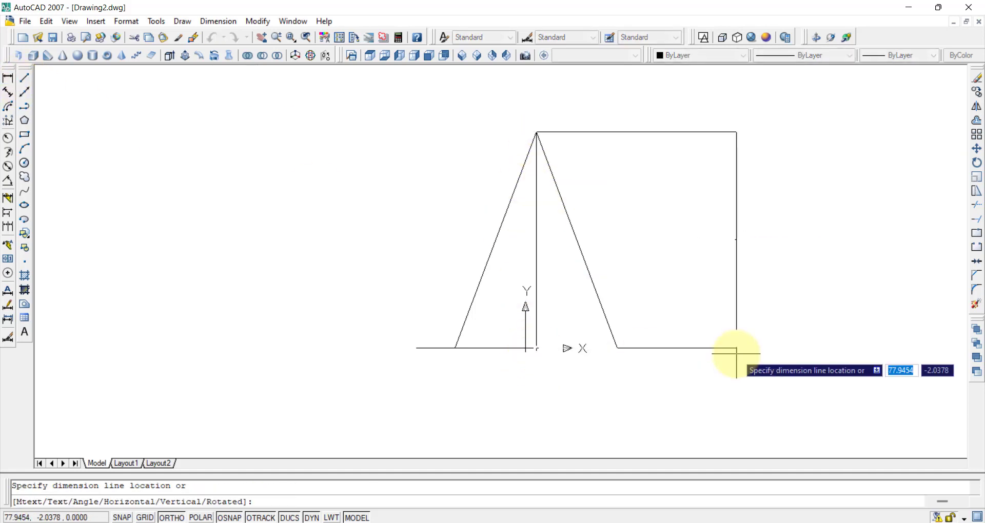
left_click(660, 351)
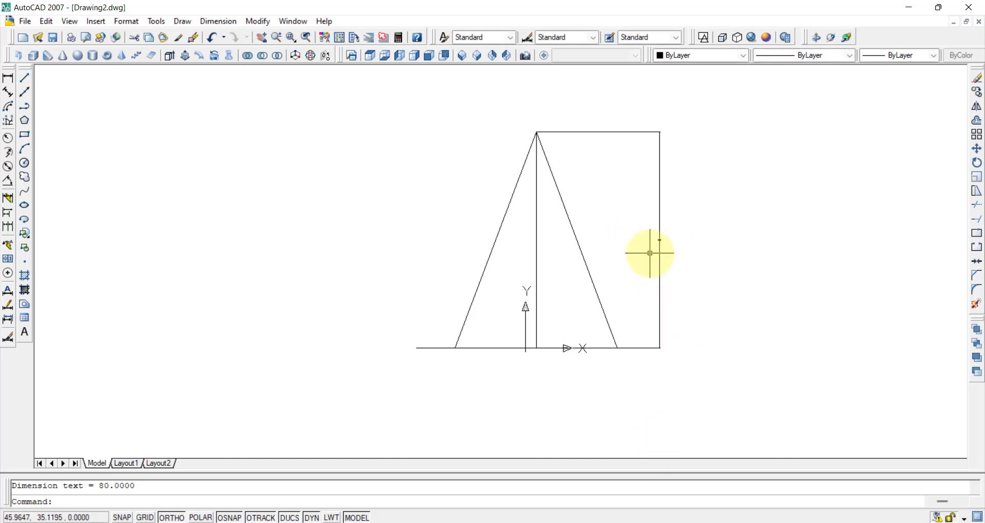
Modify the Standard dimension style, setting the text height to 5 and enlarging the arrow size.
left_click(216, 21)
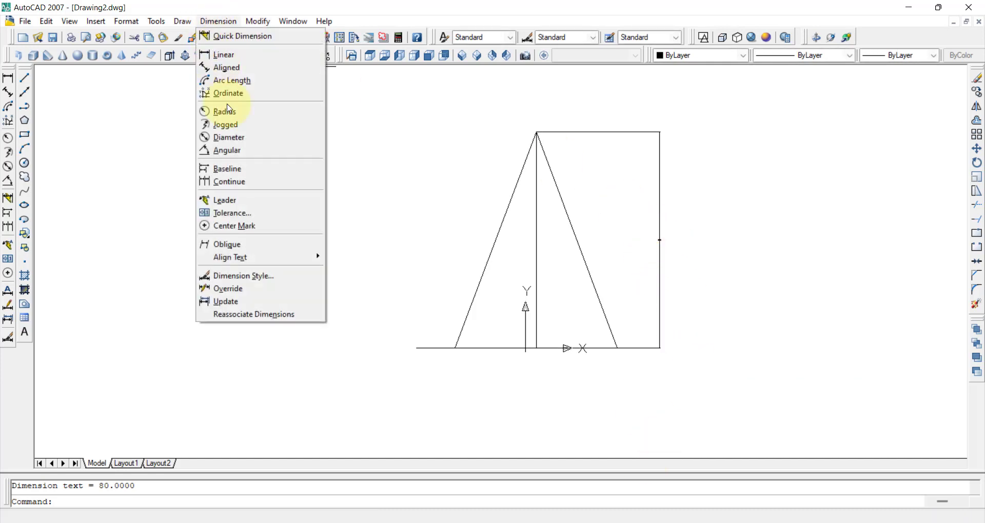
left_click(276, 280)
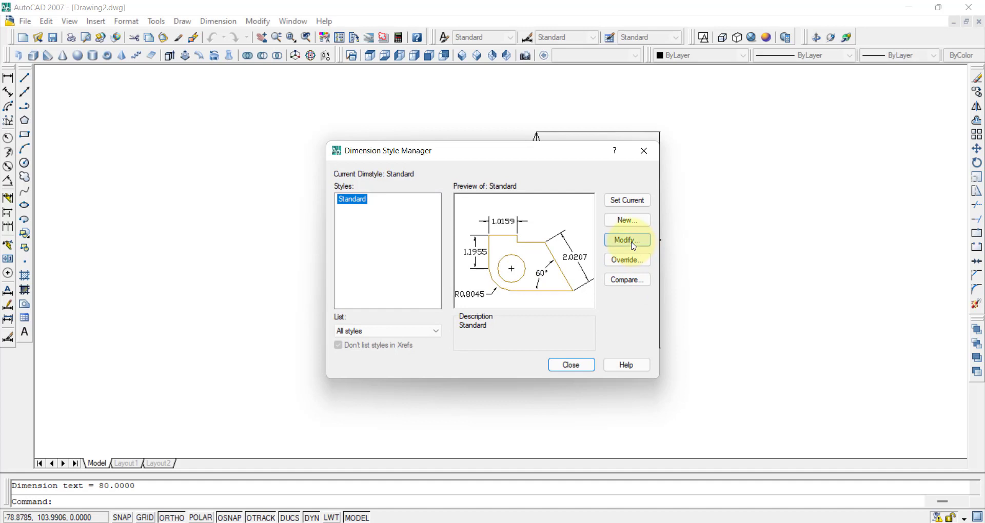
left_click(628, 239)
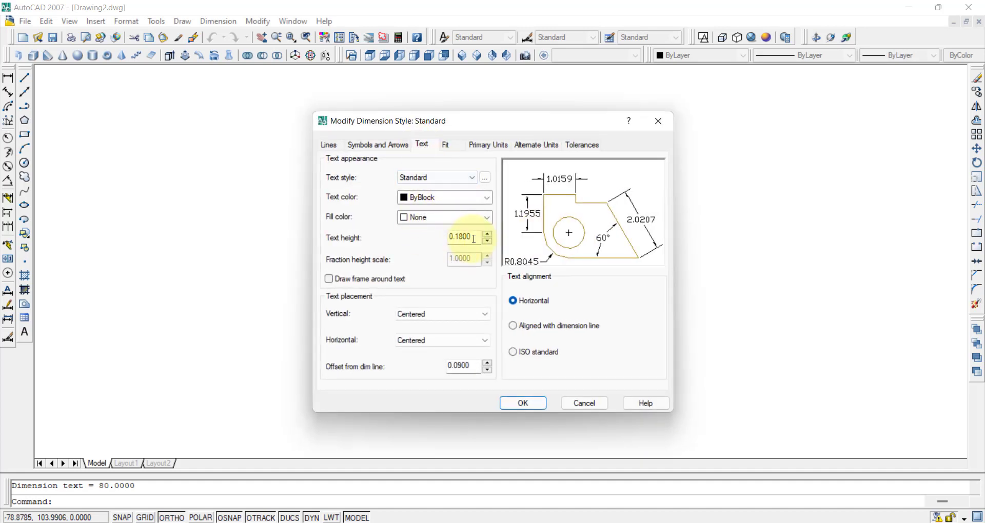
left_click(379, 140)
left_click_drag(365, 276, 279, 282)
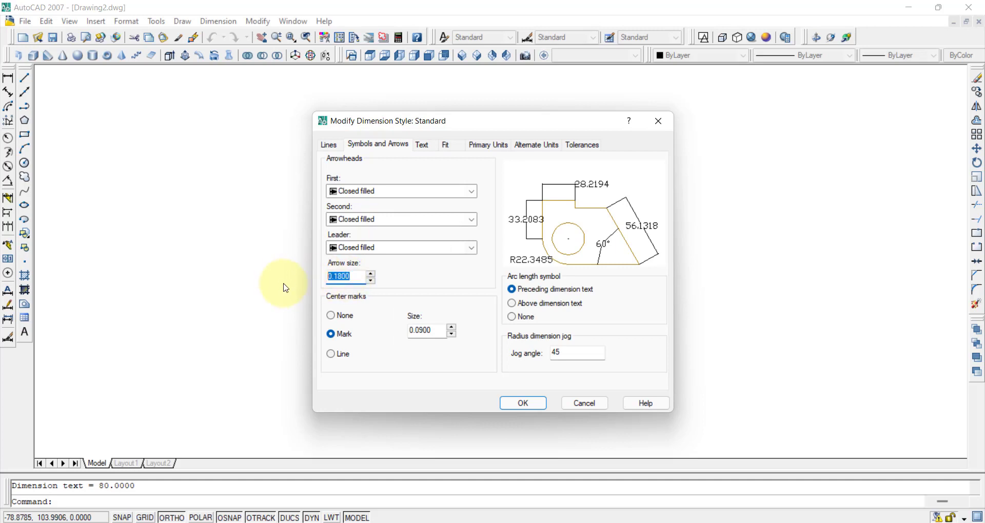
left_click(424, 147)
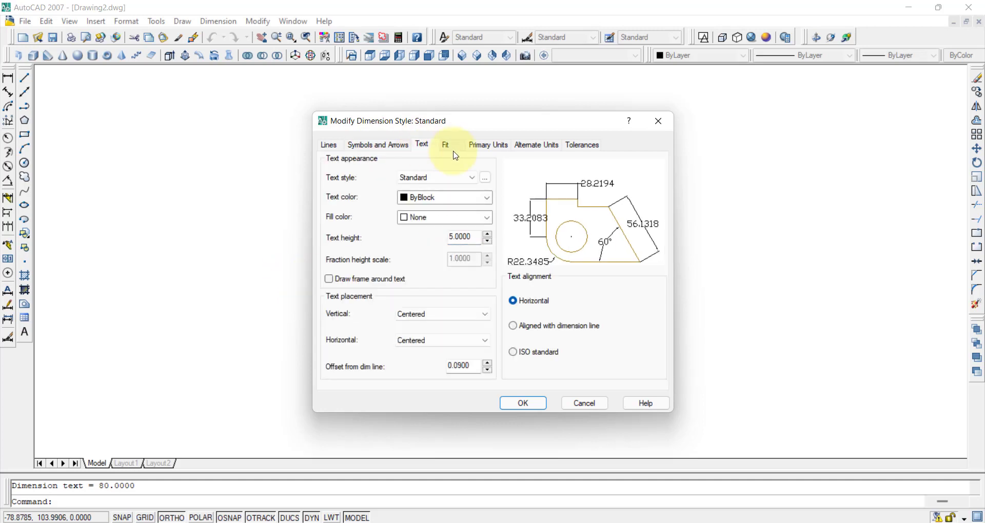
Align the Standard style's text with the dimension line, set the linear precision to 0, and apply the style changes.
left_click(515, 329)
left_click(495, 148)
left_click(432, 190)
left_click(432, 203)
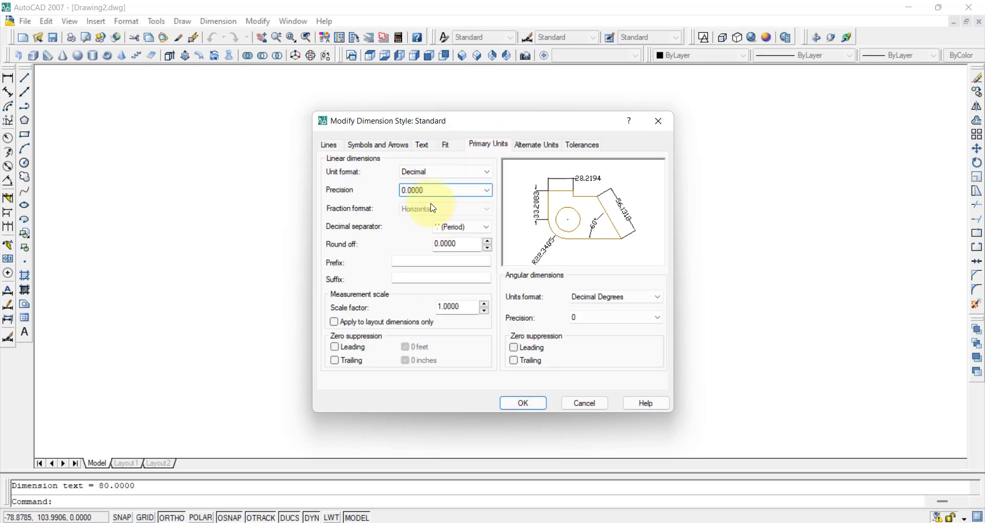
left_click(523, 403)
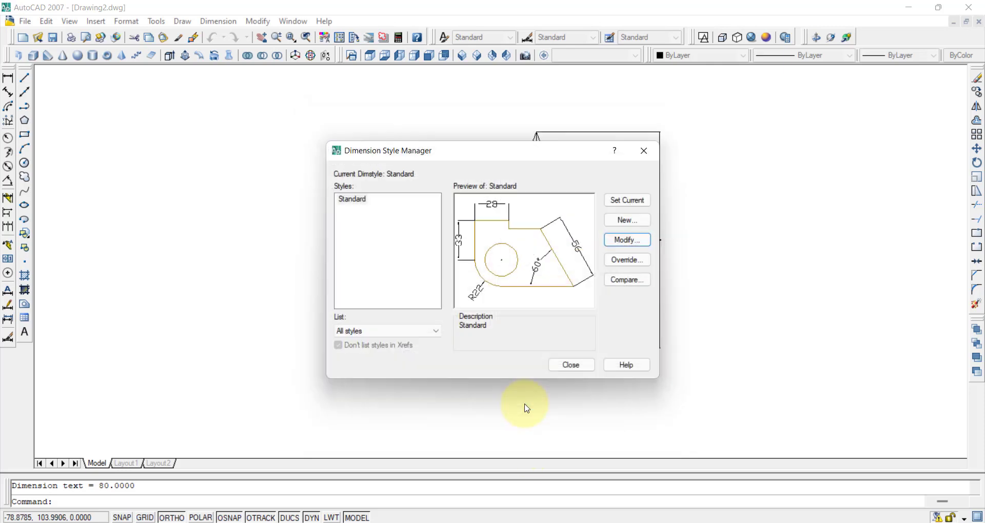
left_click(571, 365)
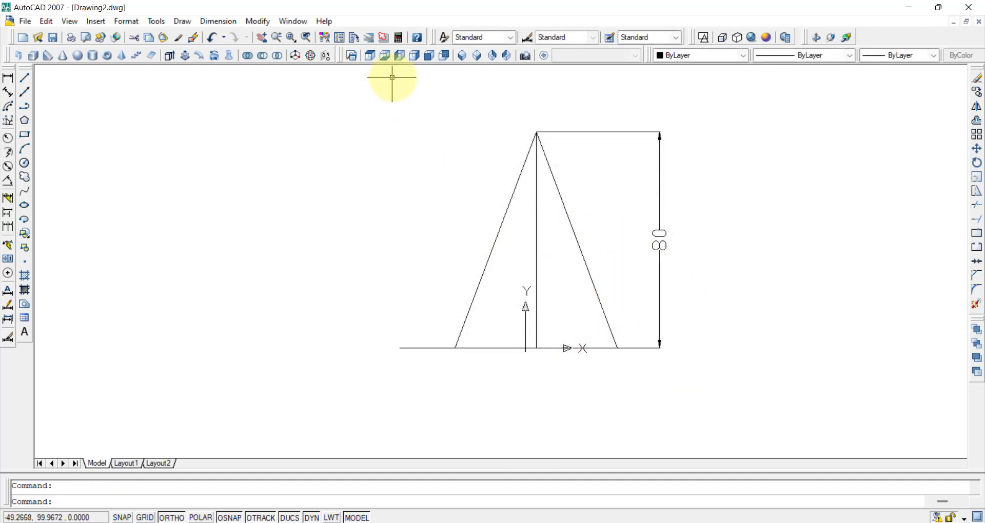
In SW Isometric view, move the cone's axis dimension so its extension line meets the apex.
left_click(463, 57)
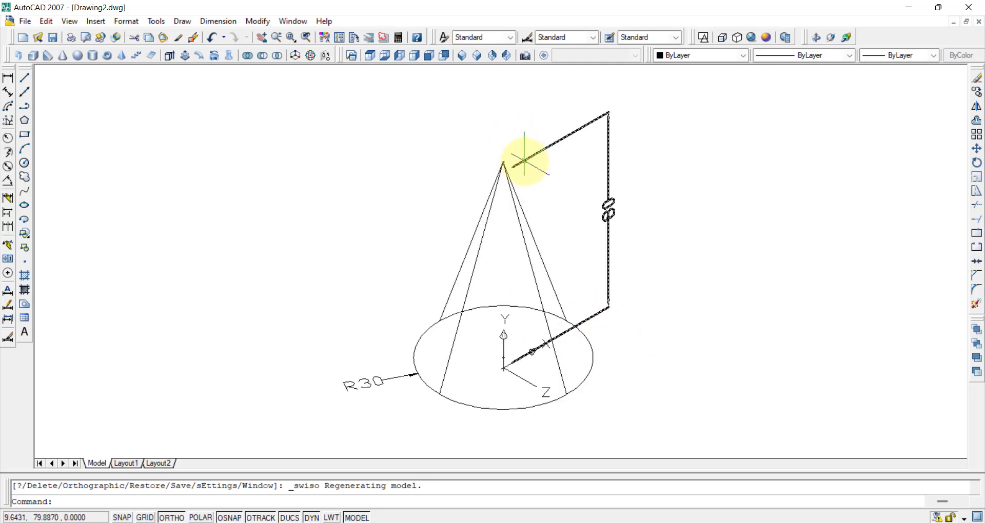
left_click(526, 160)
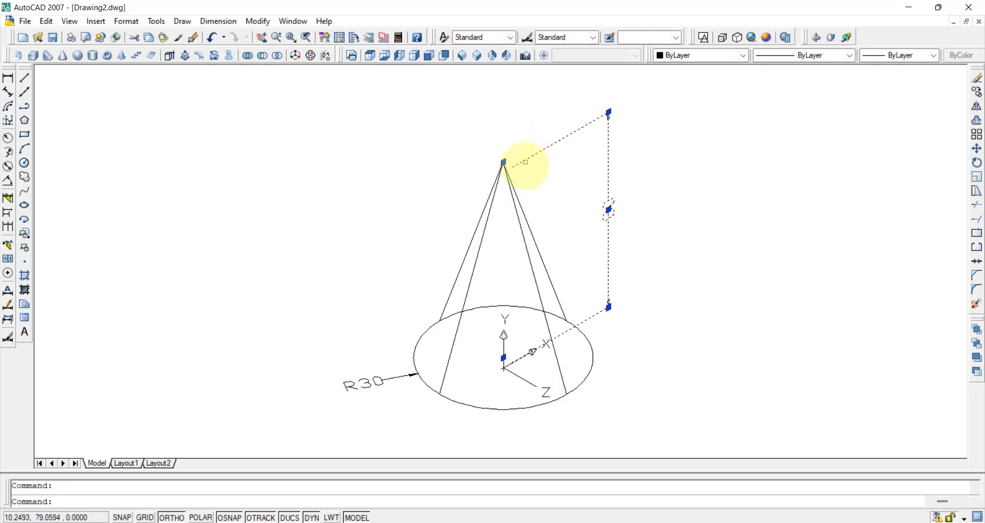
scroll(515, 149, "up", 1)
scroll(551, 155, "up", 2)
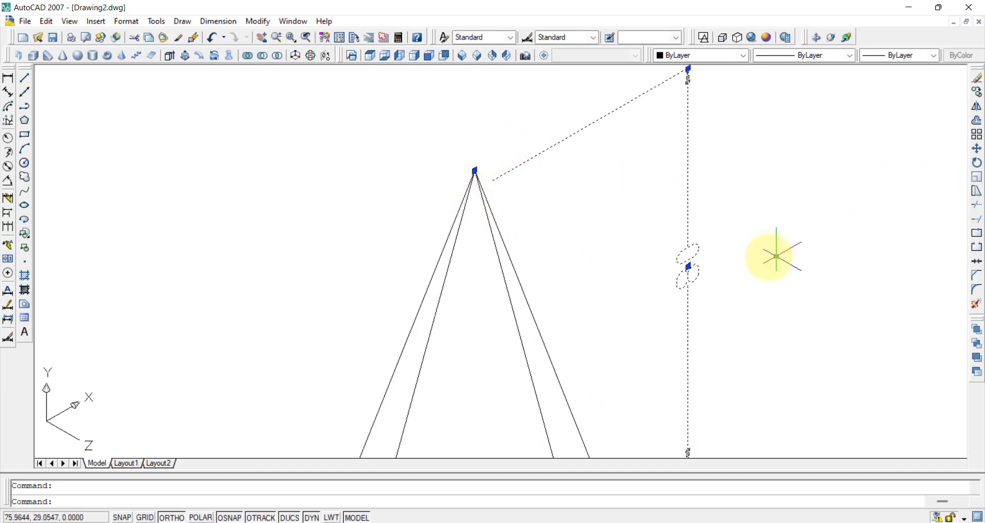
left_click(977, 150)
left_click(476, 171)
left_click(476, 170)
middle_click_drag(600, 255, 631, 215)
mouse_move(774, 315)
middle_mouse_down()
mouse_move(721, 320)
mouse_move(645, 295)
middle_mouse_up()
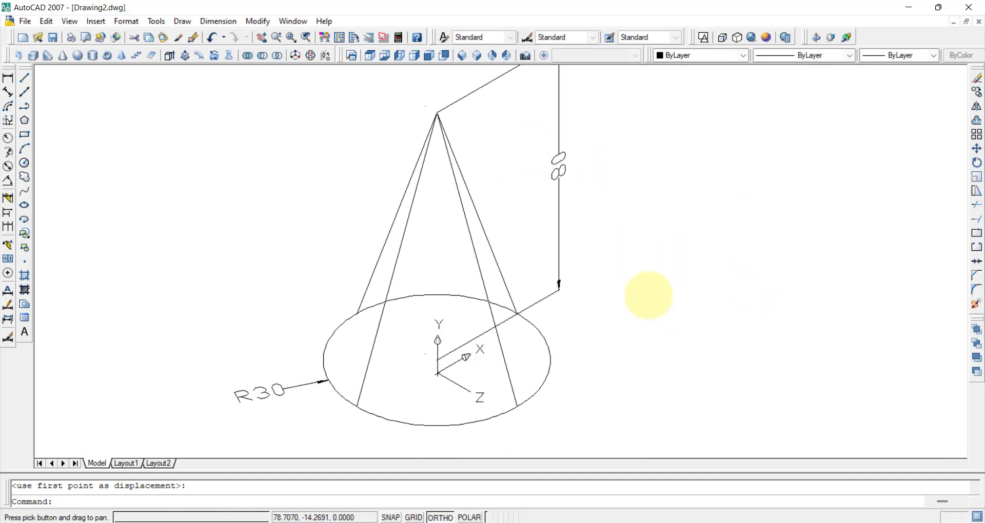
middle_click_drag(681, 328, 691, 339)
scroll(486, 325, "down", 2)
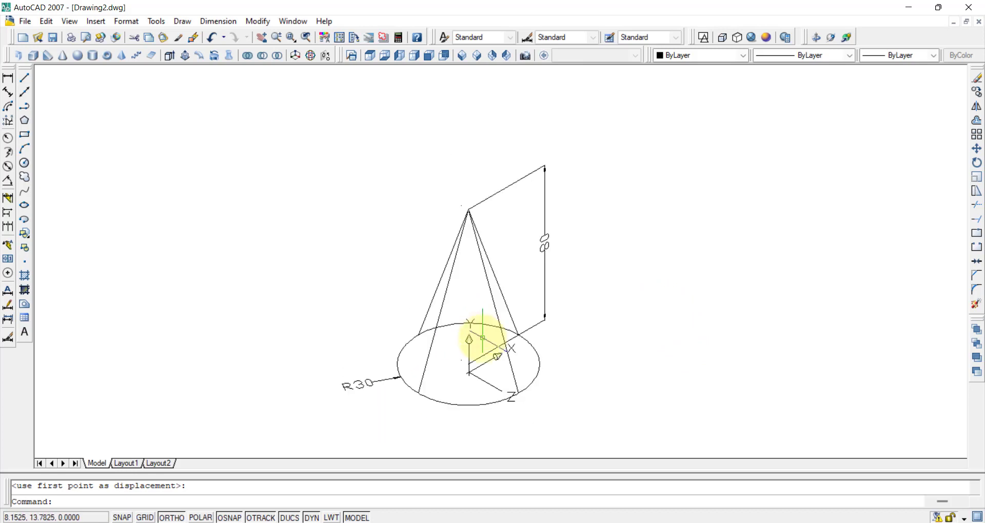
left_click(462, 58)
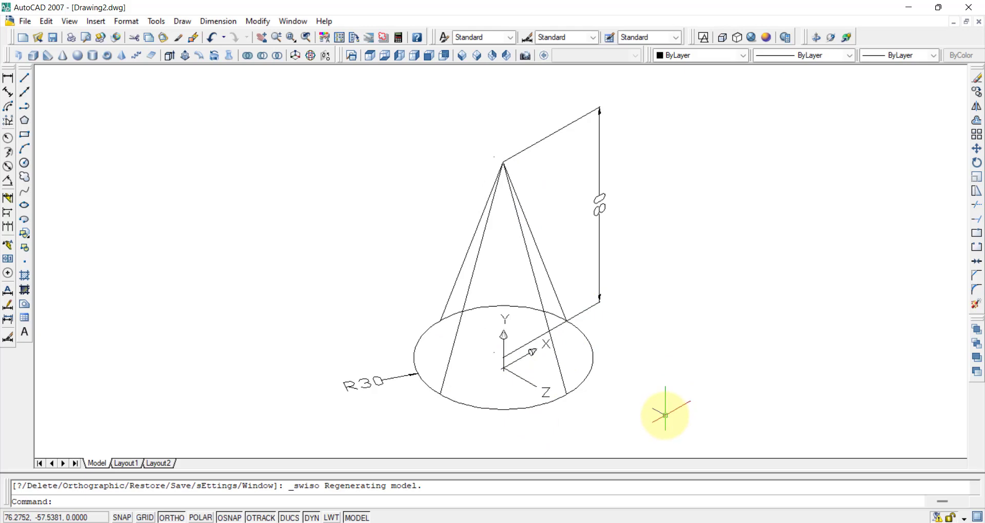
Switch to the QUESTIONS document in Word and compare the horizontal-plane cone question with the second one for the vertical plane.
left_click(674, 520)
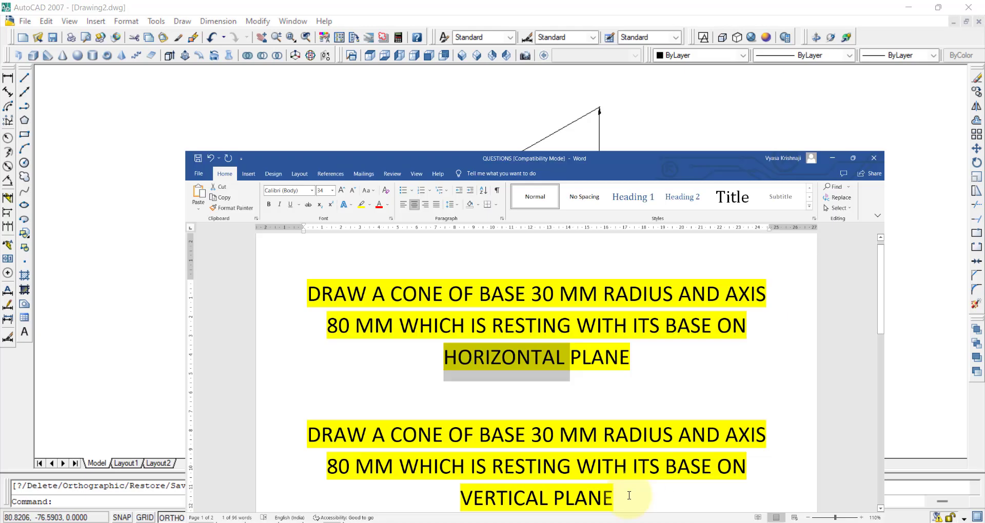
mouse_move(172, 211)
left_mouse_down()
mouse_move(263, 213)
mouse_move(420, 248)
mouse_move(622, 252)
mouse_move(714, 279)
mouse_move(681, 300)
mouse_move(546, 293)
mouse_move(634, 301)
left_mouse_up()
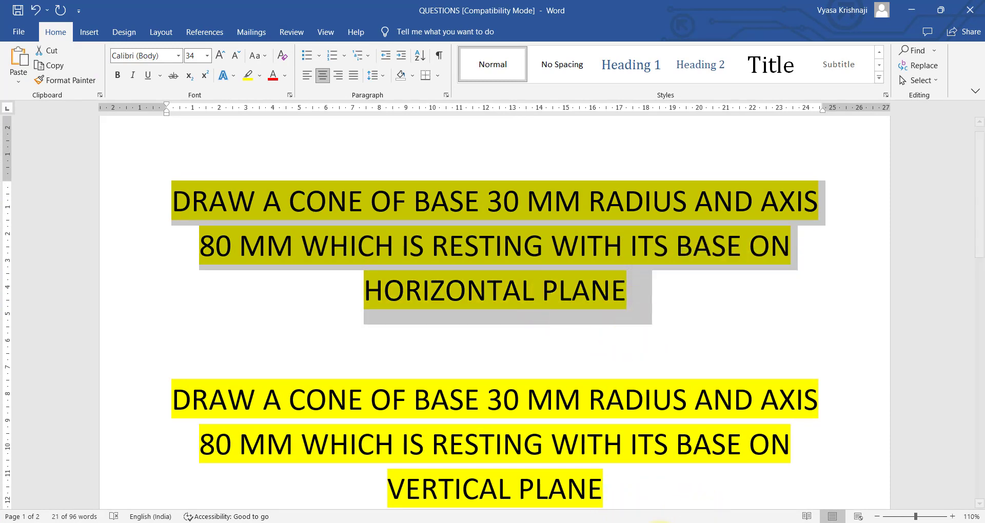
left_click(652, 521)
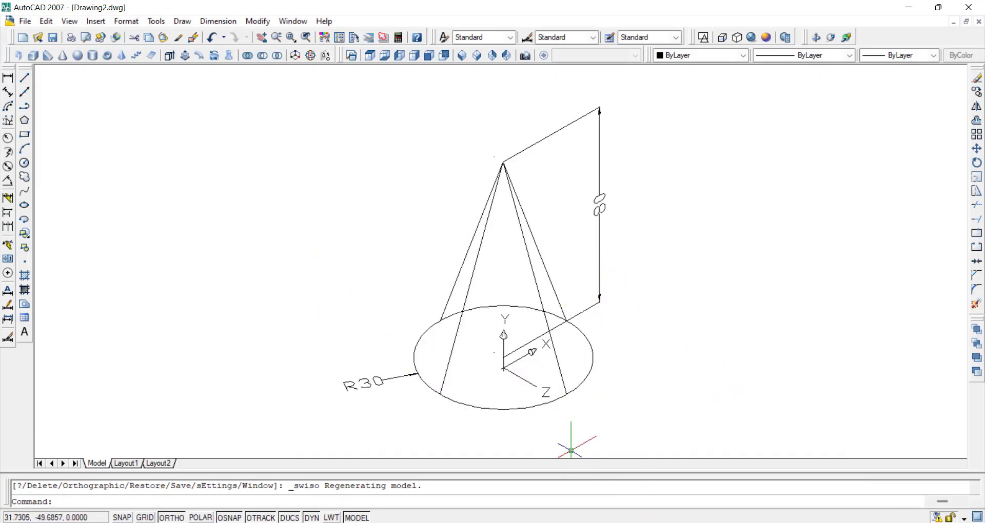
left_click(585, 521)
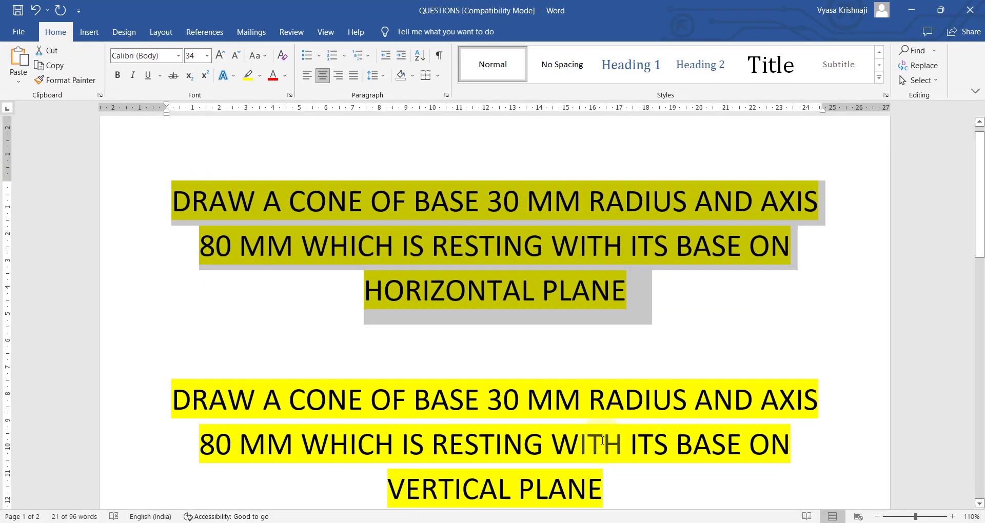
scroll(396, 323, "down", 2)
left_click(183, 331)
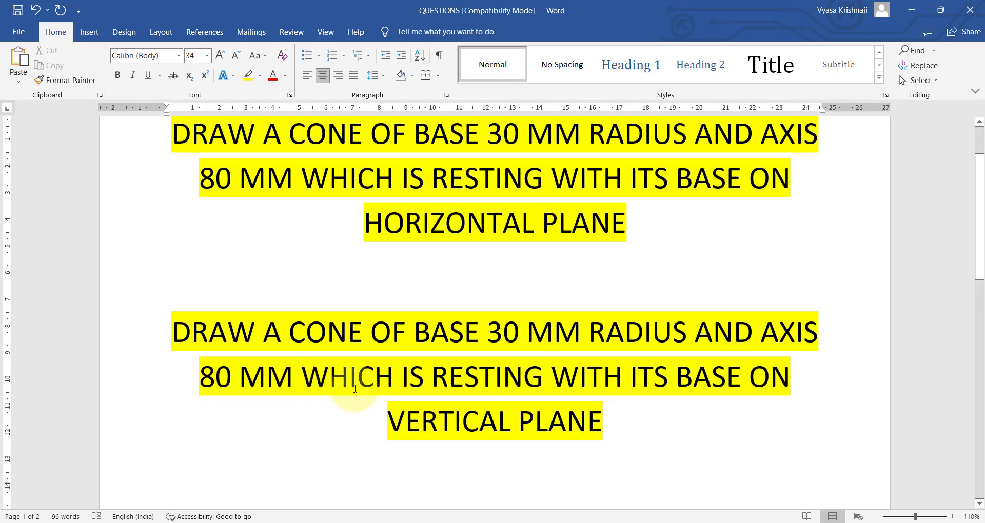
triple_click(626, 429)
left_click(614, 423)
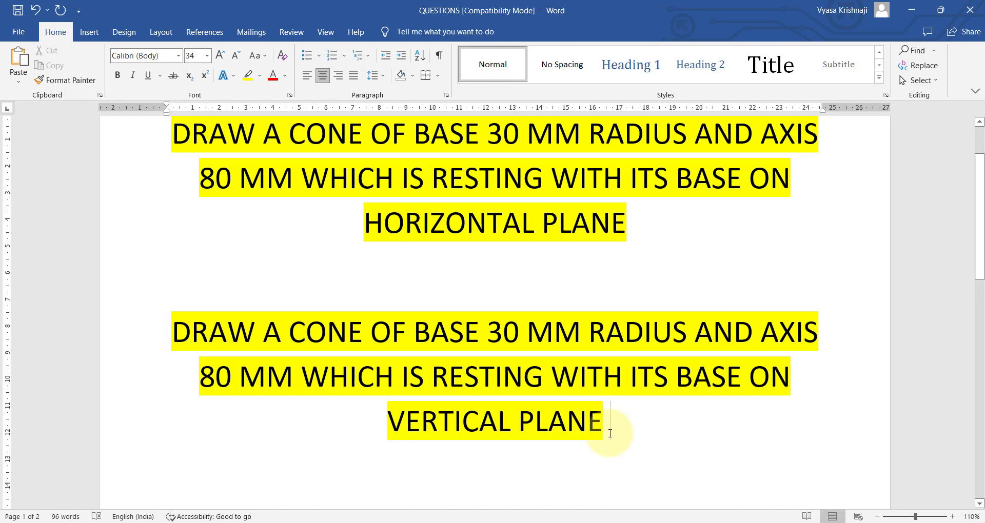
left_click_drag(542, 226, 399, 232)
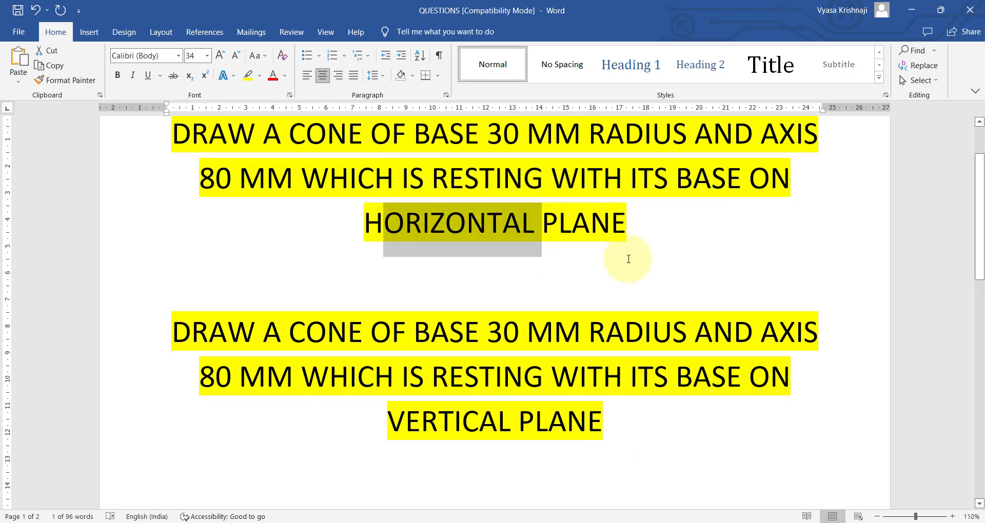
left_click(605, 413)
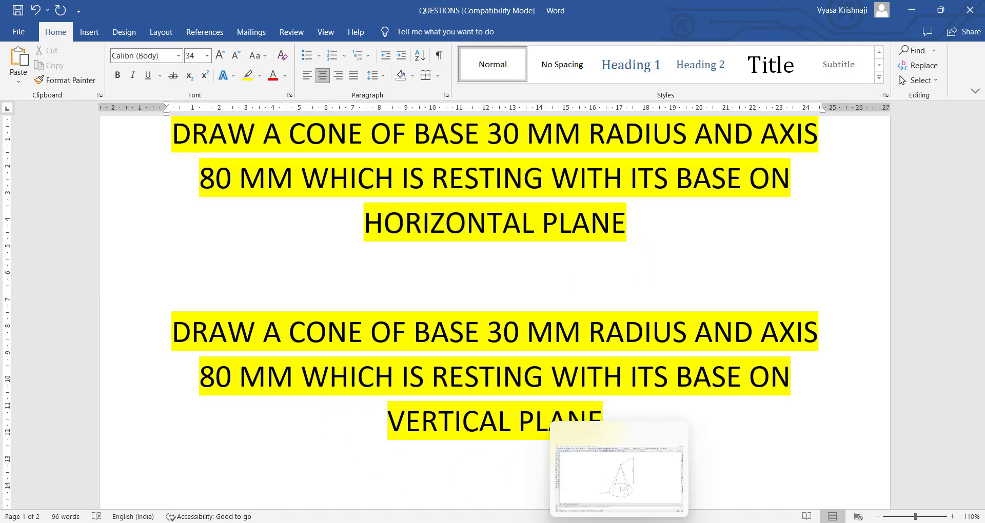
Switch to AutoCAD and show empty space beside the first cone in the front view, rechecking the vertical-plane requirement in Word.
left_click(619, 521)
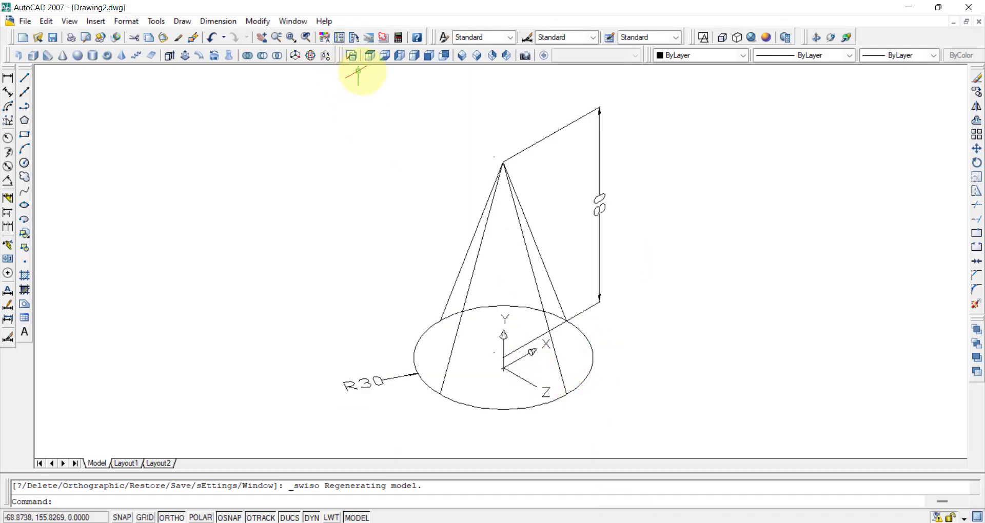
left_click(370, 56)
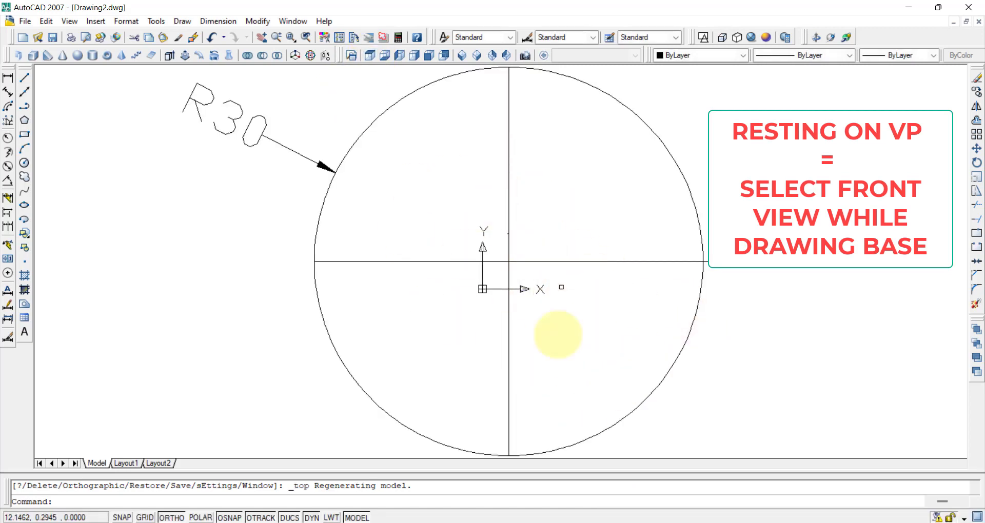
scroll(597, 307, "down", 4)
middle_click_drag(747, 331, 430, 292)
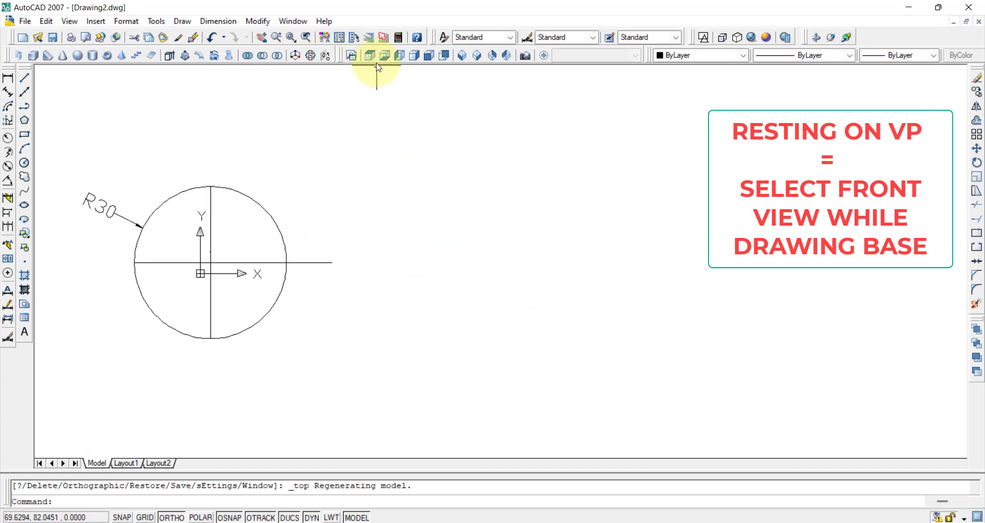
left_click(430, 55)
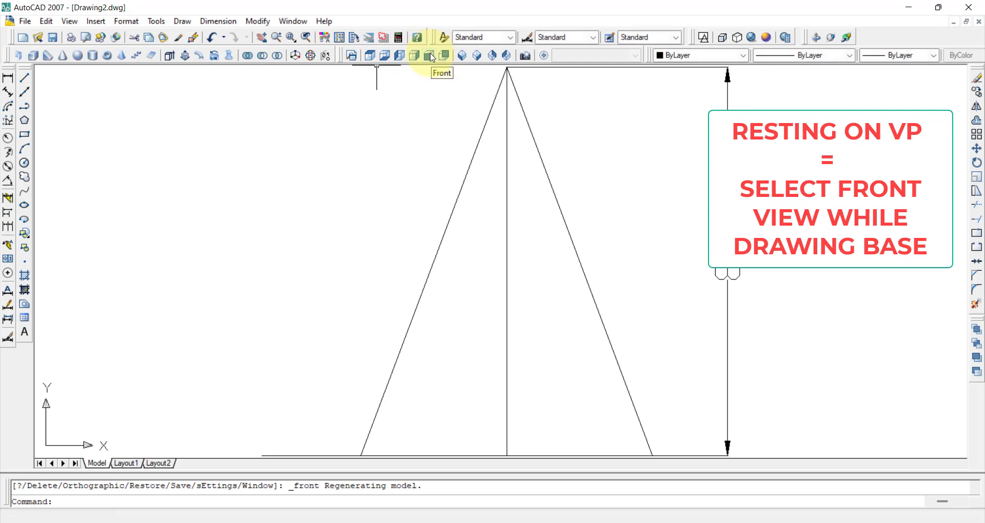
mouse_move(769, 297)
middle_mouse_down()
mouse_move(360, 288)
mouse_move(133, 305)
middle_mouse_up()
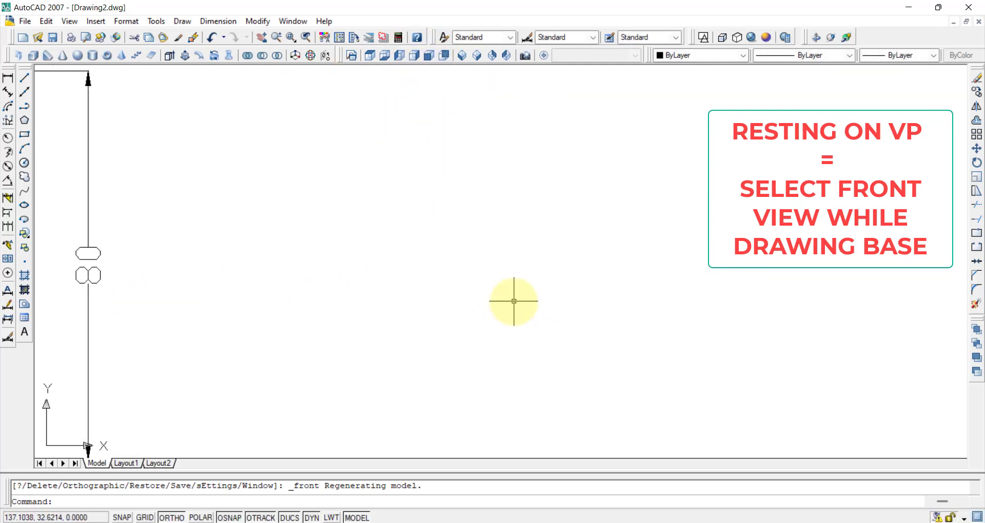
key("alt+Tab")
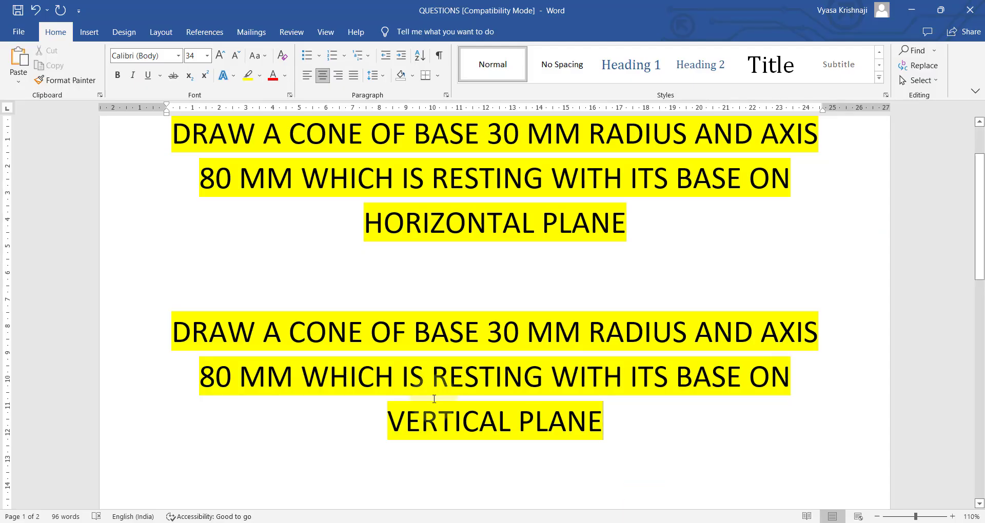
left_click_drag(398, 423, 518, 437)
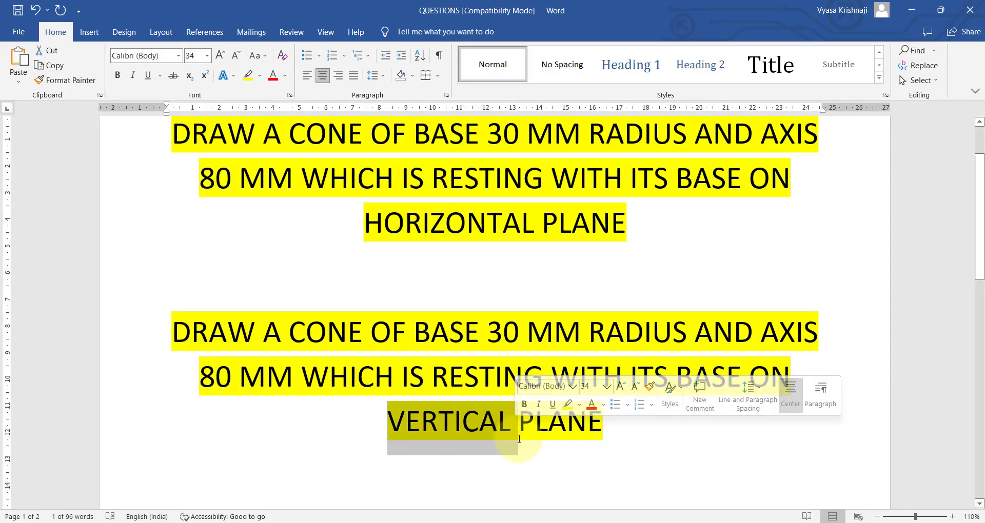
key("alt+Tab")
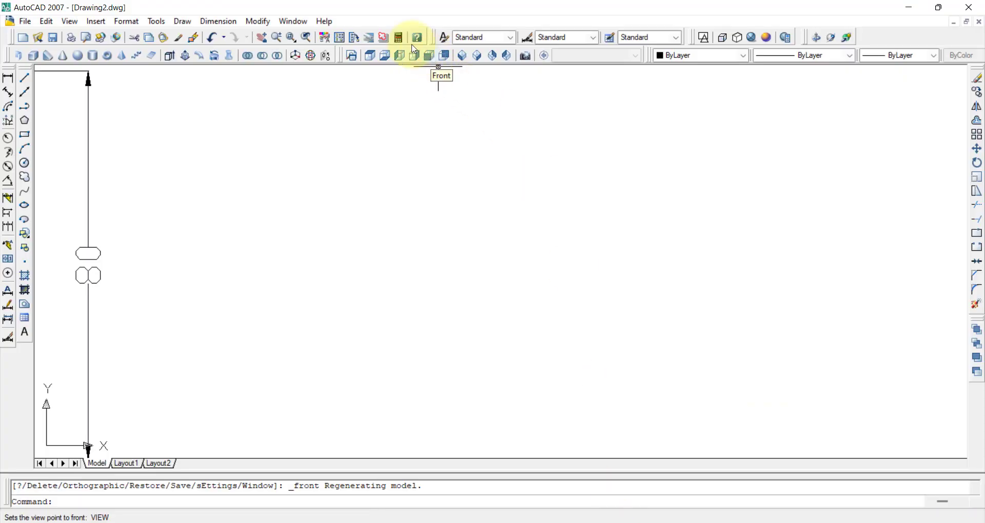
Create a cone with a 30 mm base radius and 80 mm height in the front view, beside the first cone.
left_click(25, 163)
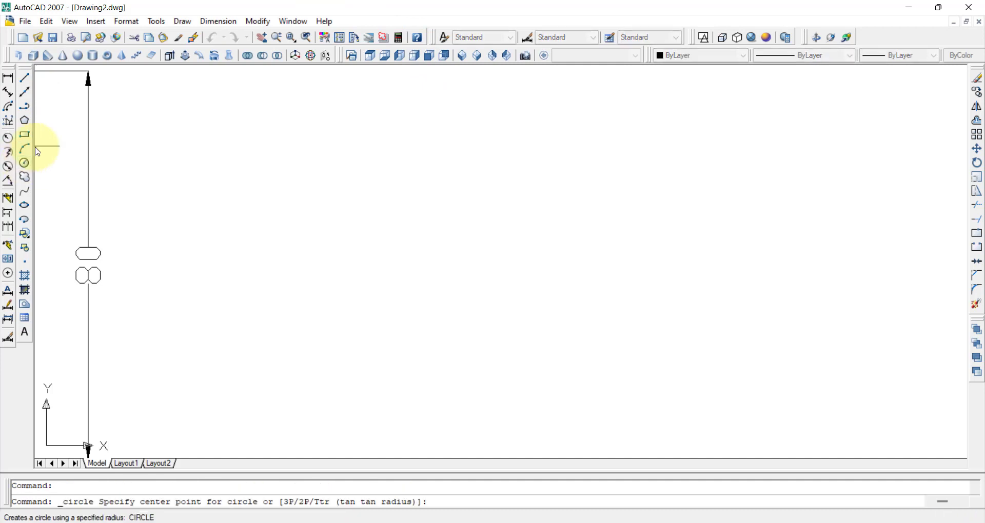
left_click(67, 58)
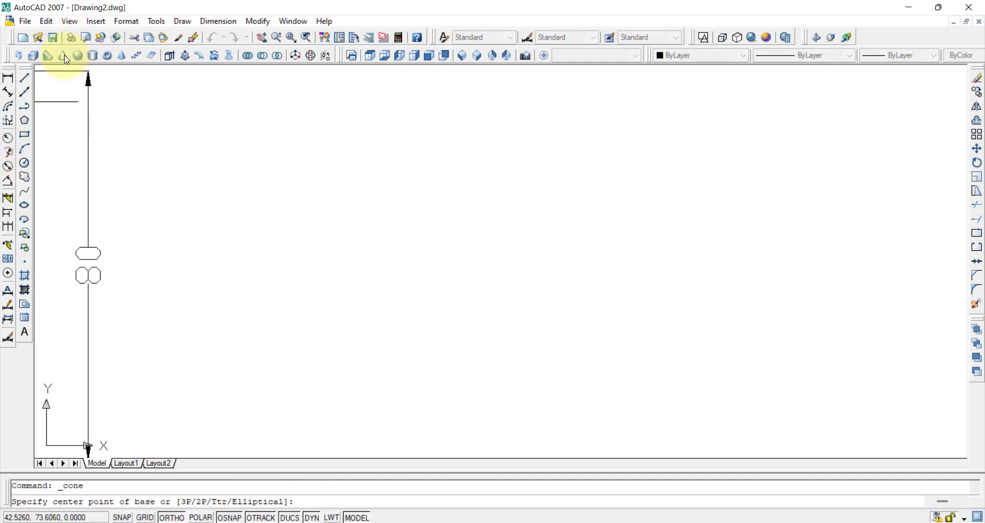
left_click(444, 286)
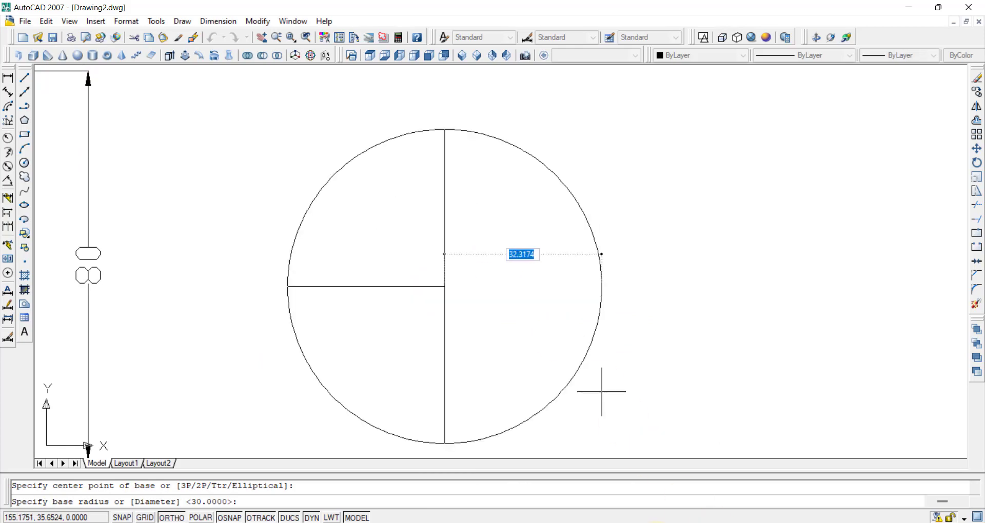
left_click(638, 519)
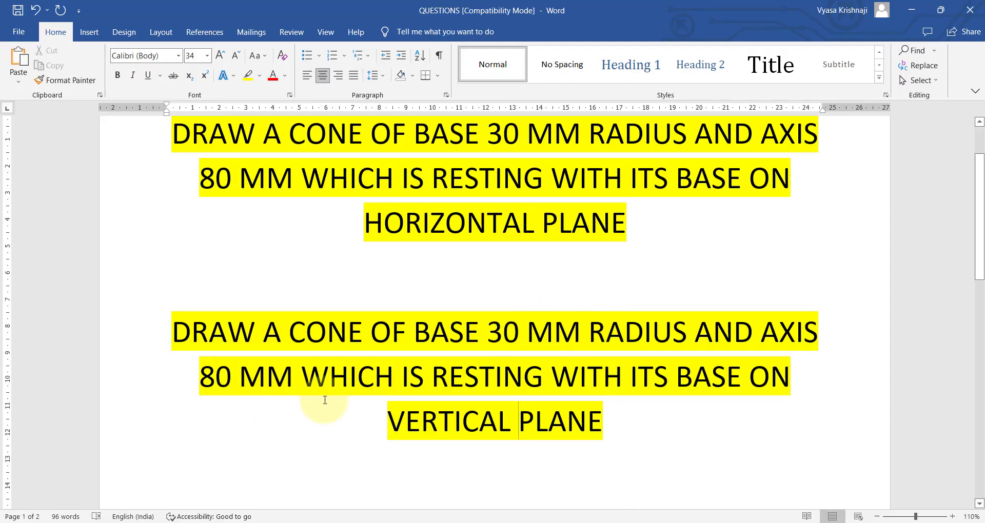
left_click(593, 519)
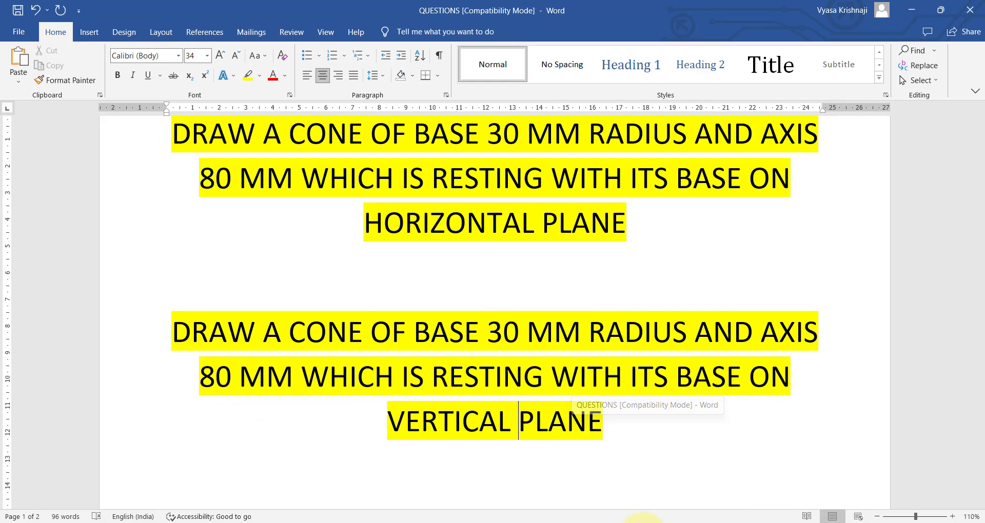
left_click(644, 521)
type("30")
key("Return")
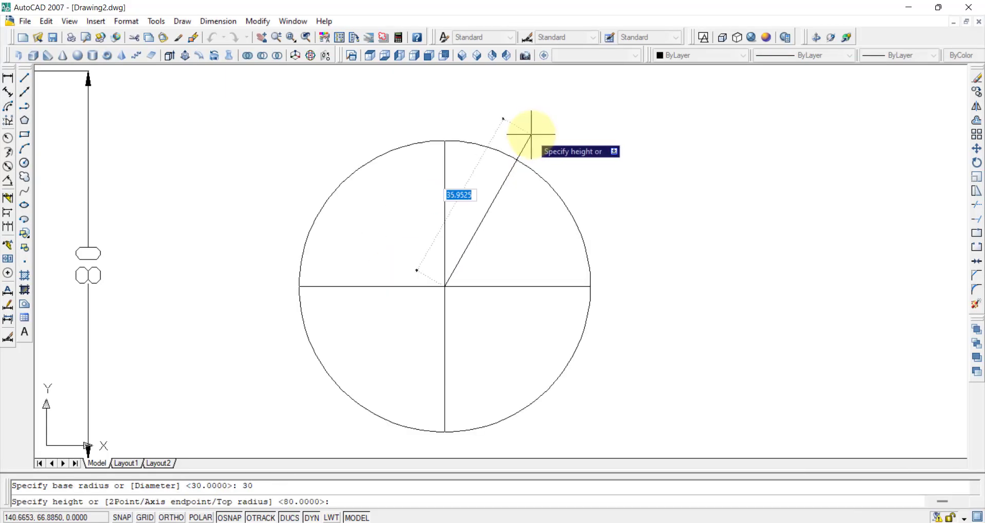
type("80")
key("Return")
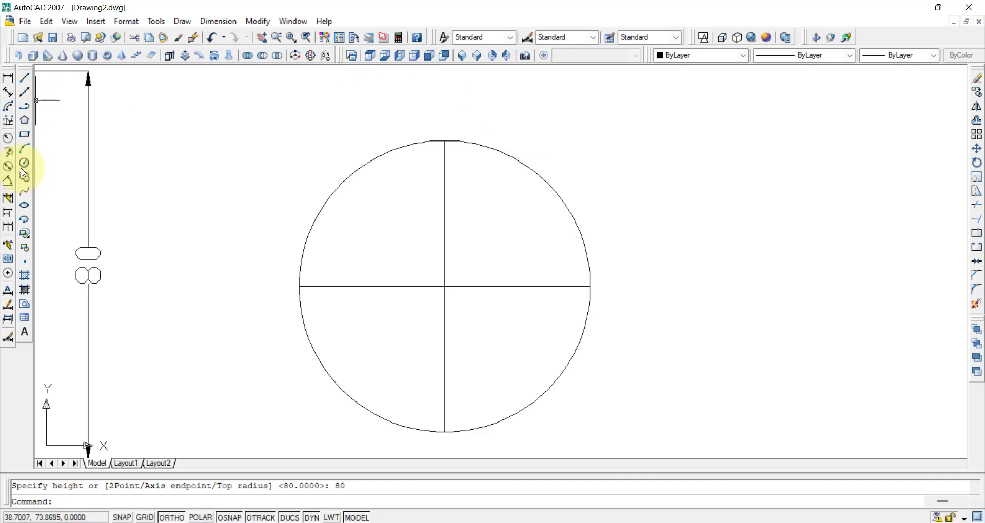
Add a radius dimension to the new cone's base circle, placing its text outside the circle's upper-left edge.
left_click(9, 139)
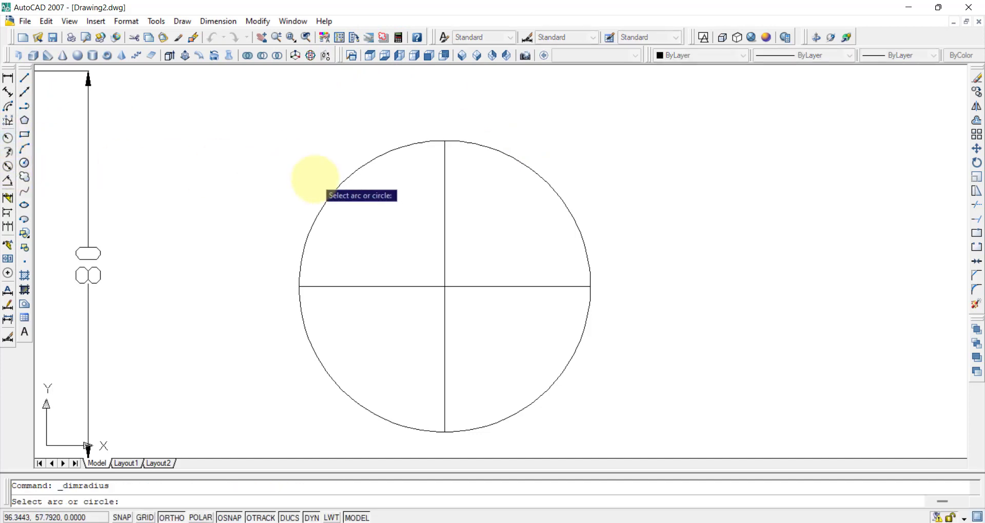
left_click(331, 196)
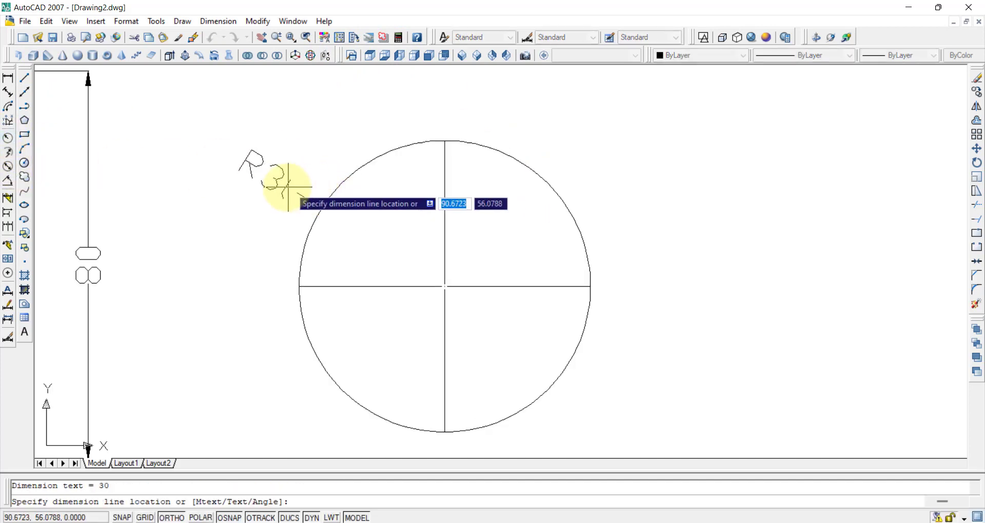
left_click(237, 167)
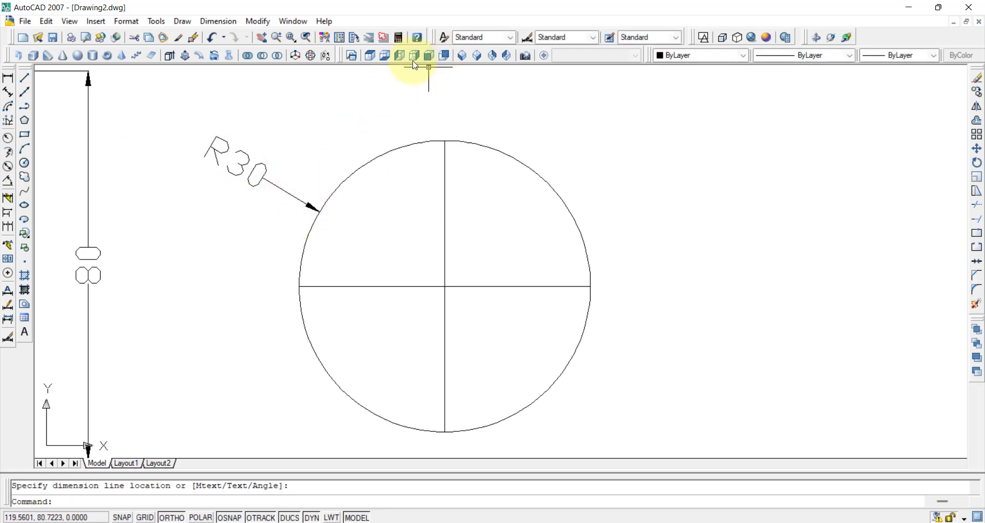
In the top view, add a linear dimension from the second cone's base centre to its apex, placed beyond the cone's right side.
left_click(369, 55)
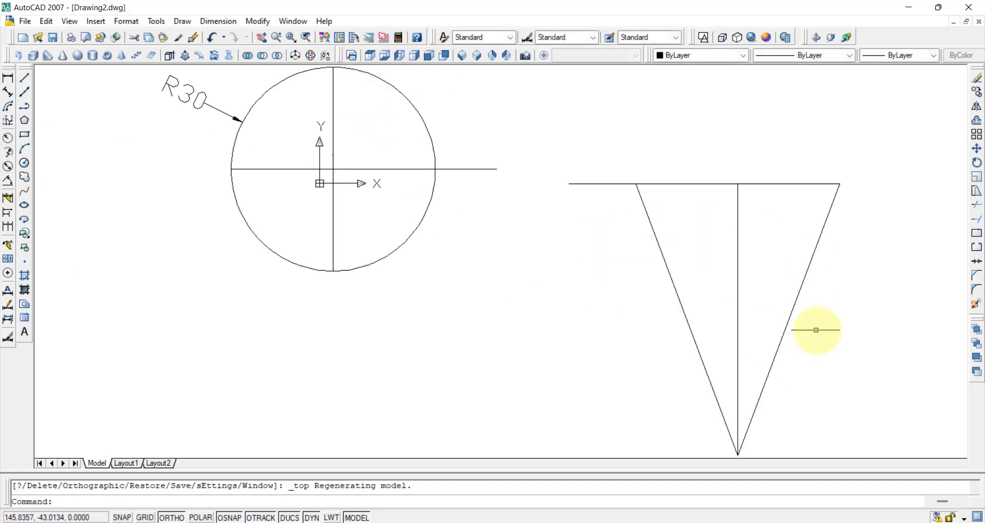
left_click(14, 81)
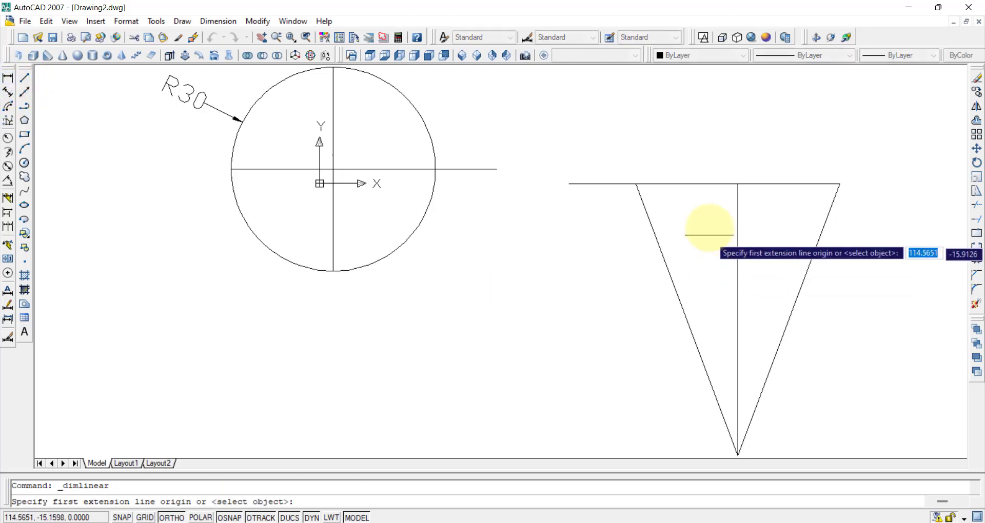
left_click(738, 184)
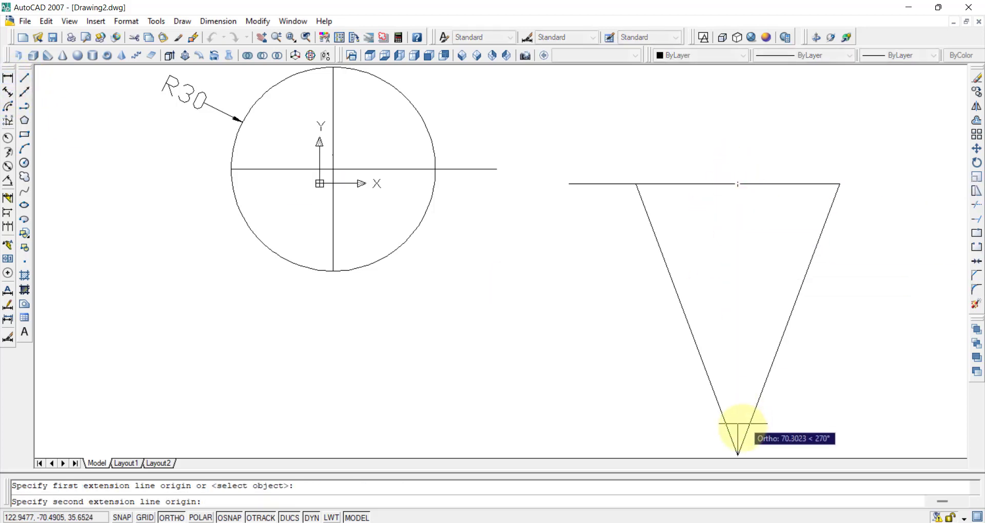
left_click(737, 455)
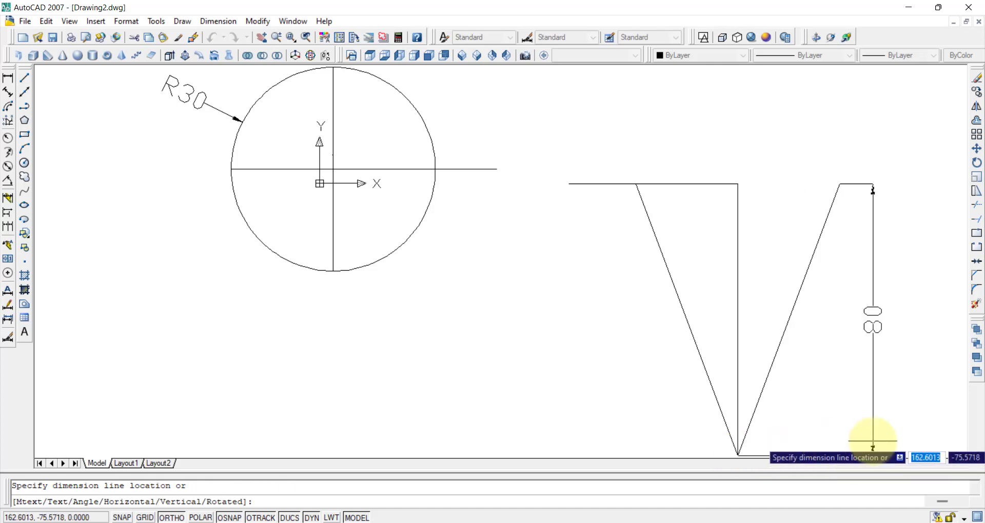
left_click(919, 433)
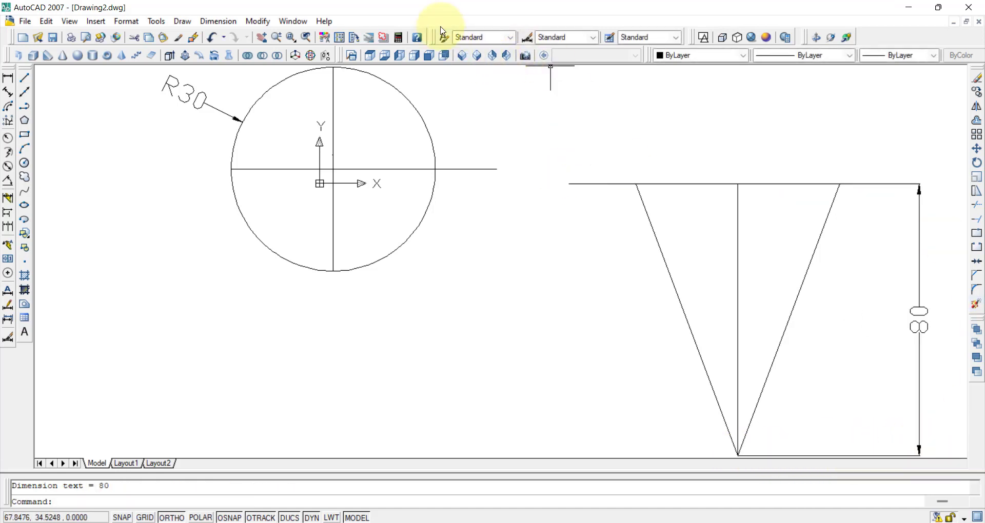
In SW Isometric view, move the second cone's axis dimension so its extension line meets the apex.
left_click(462, 56)
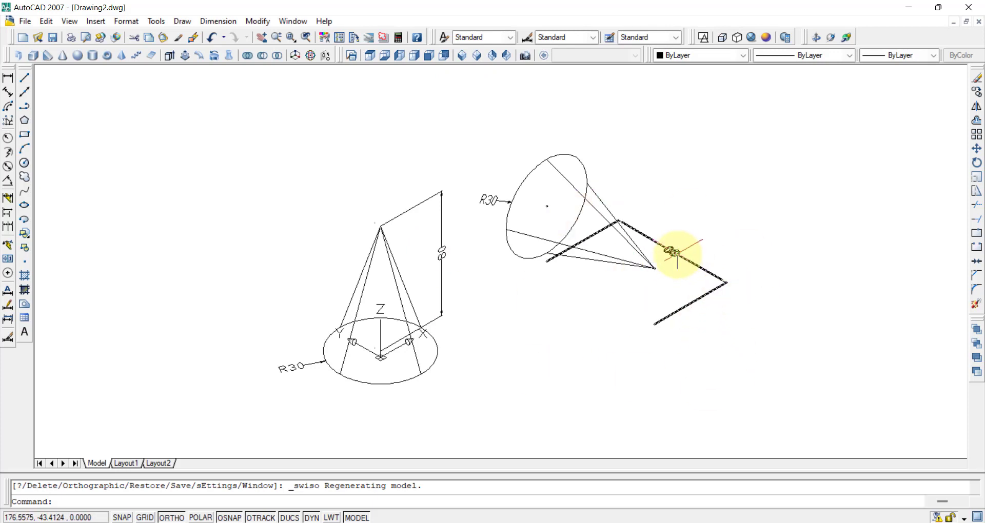
left_click(677, 251)
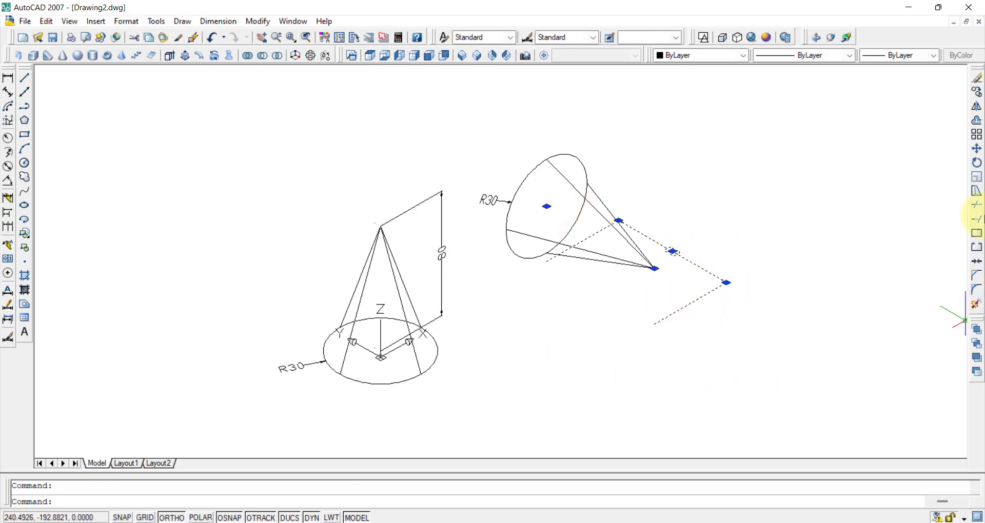
left_click(978, 149)
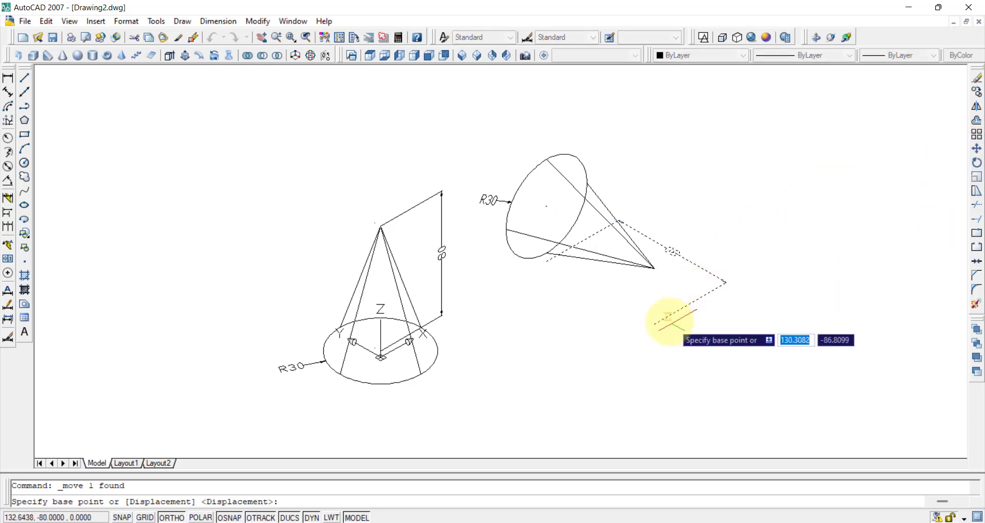
left_click(655, 323)
left_click(654, 267)
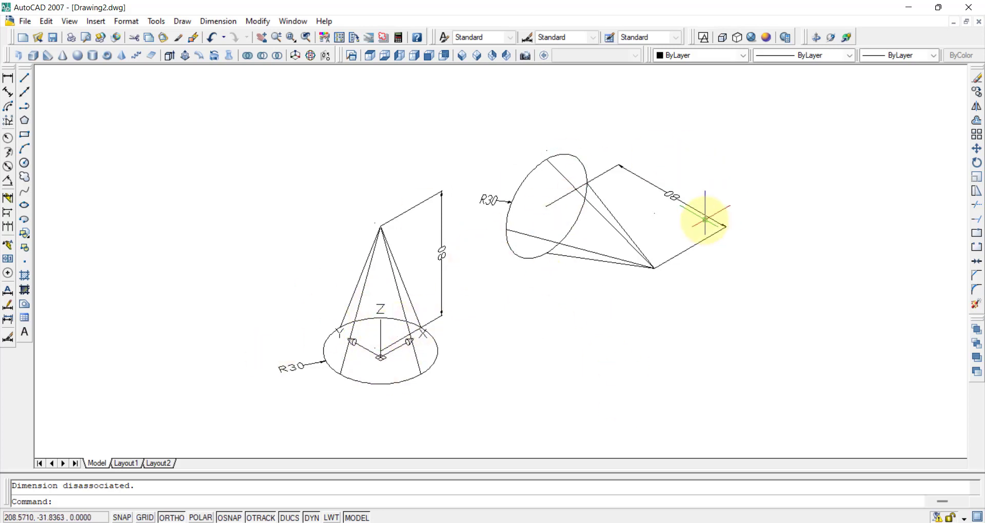
Highlight both cones in the isometric view to compare how their bases rest on the horizontal and vertical planes.
left_click(416, 362)
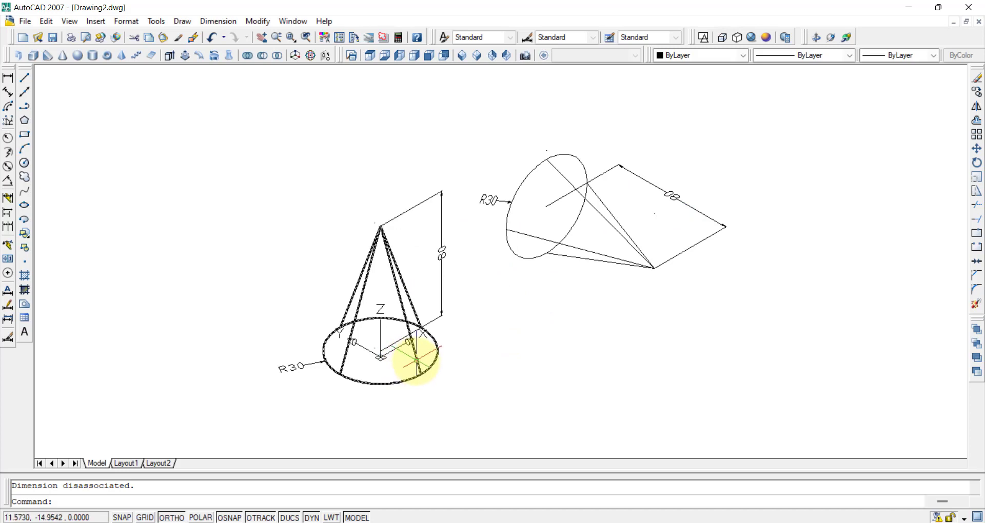
left_click(599, 220)
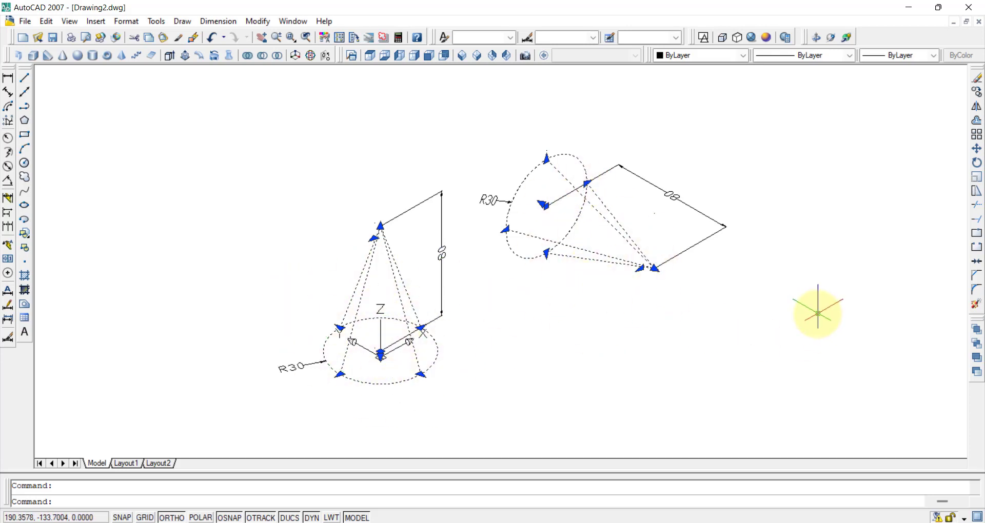
key("Escape")
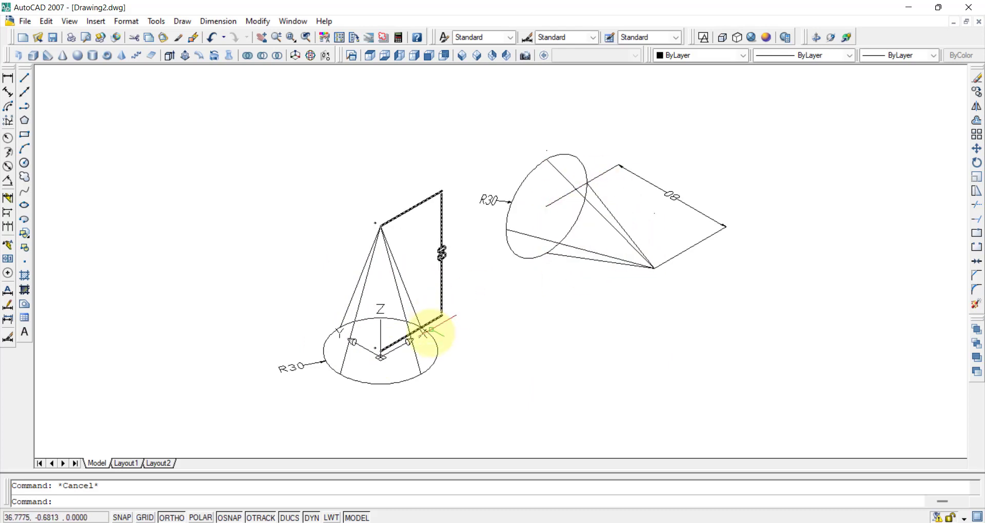
left_click(415, 353)
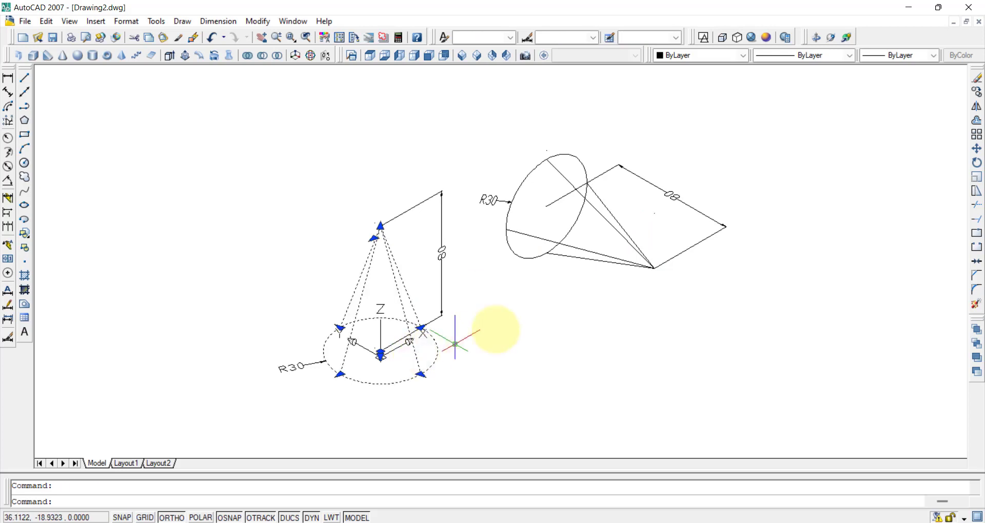
left_click(606, 216)
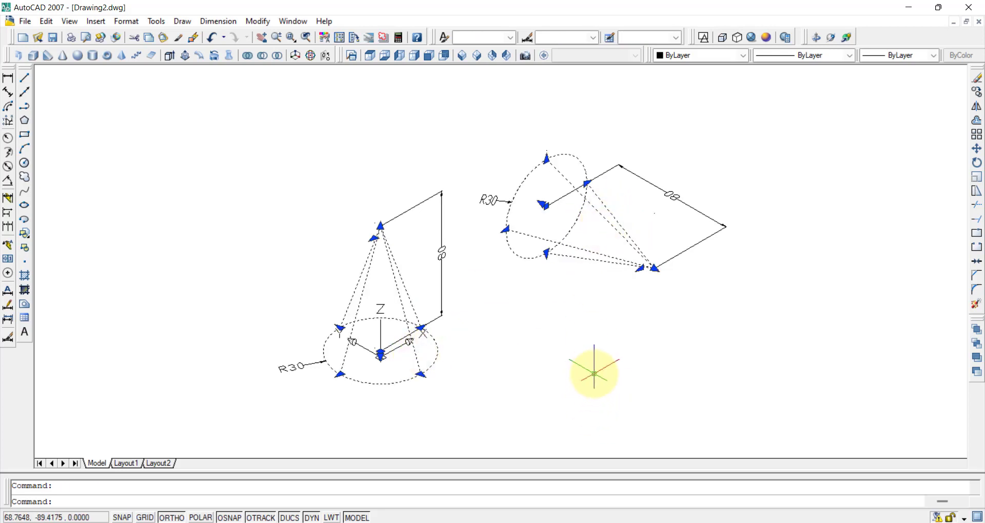
Switch to the QUESTIONS document in Word, review the two cone questions, and read the inclined-axis cone question on the following page.
mouse_move(648, 522)
left_click(648, 477)
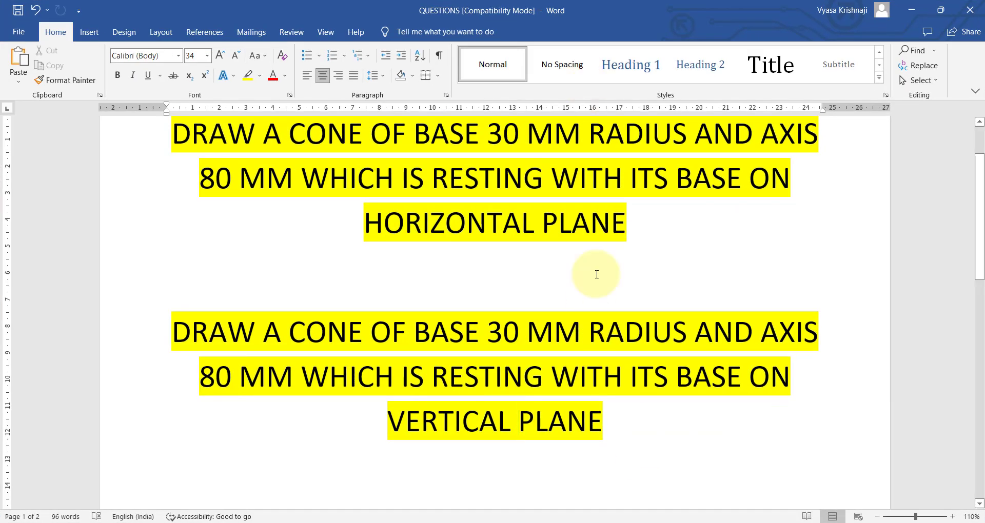
scroll(684, 419, "down", 1)
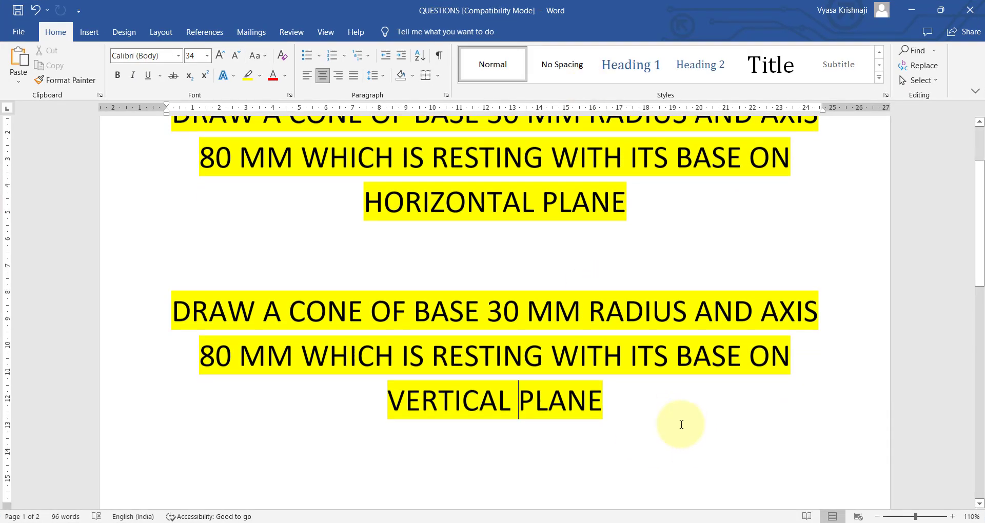
scroll(609, 332, "up", 2)
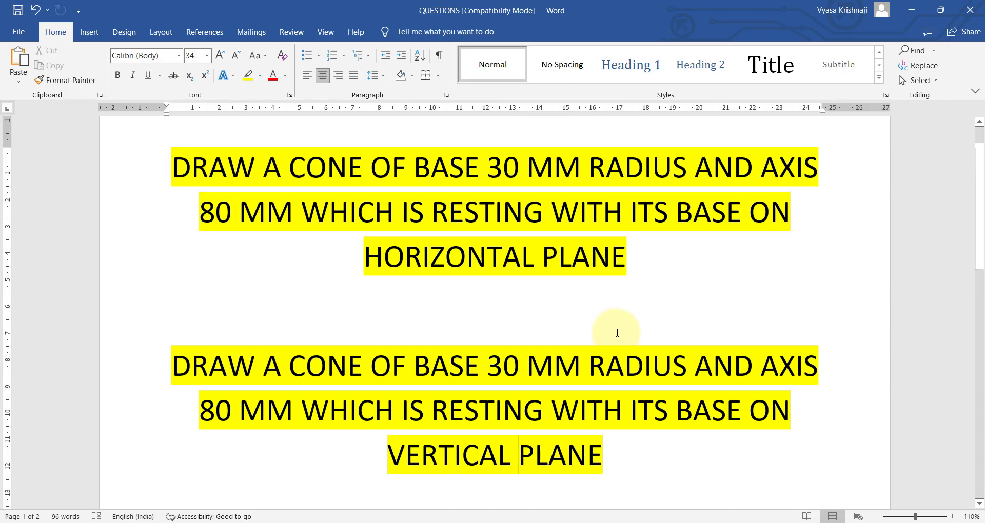
scroll(624, 338, "down", 10)
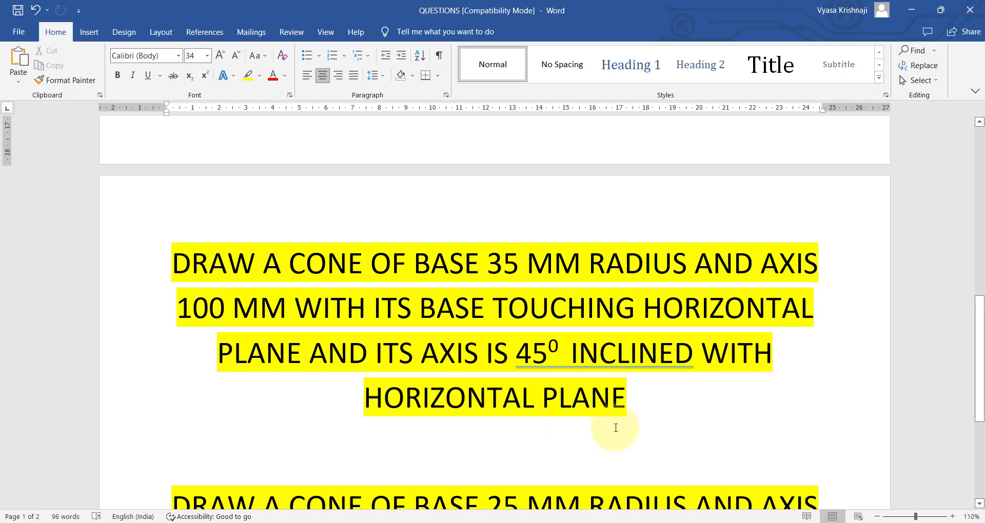
mouse_move(647, 522)
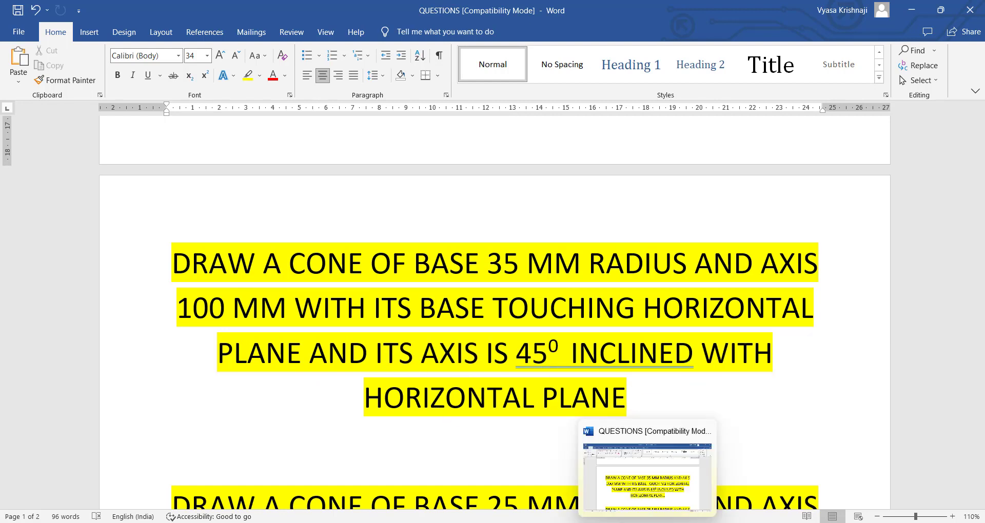
Switch to AutoCAD and create a new drawing from the acad.dwt template.
left_click(613, 520)
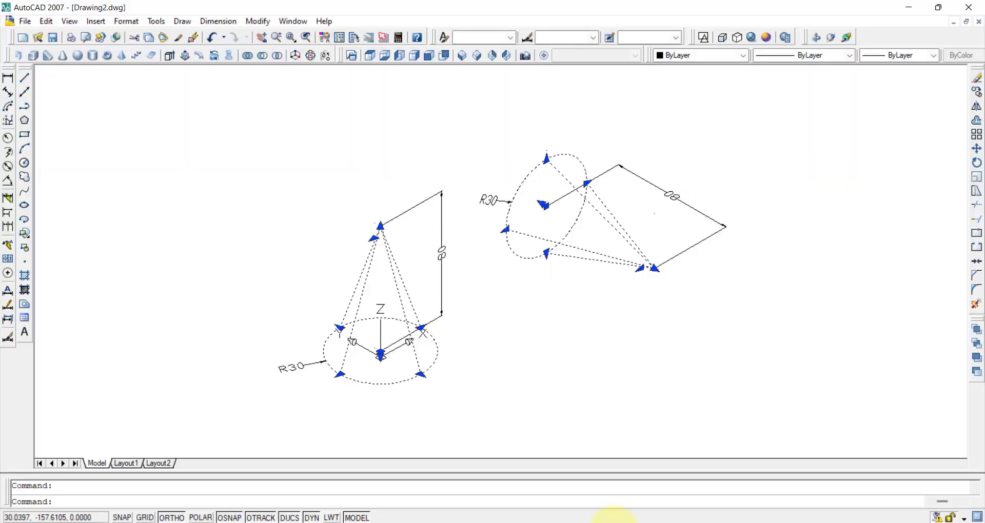
left_click(19, 25)
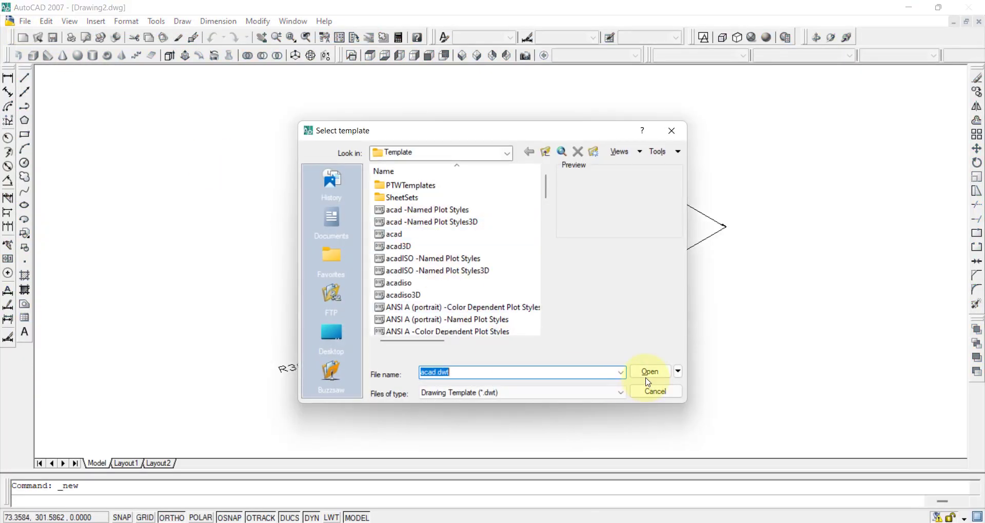
left_click(648, 372)
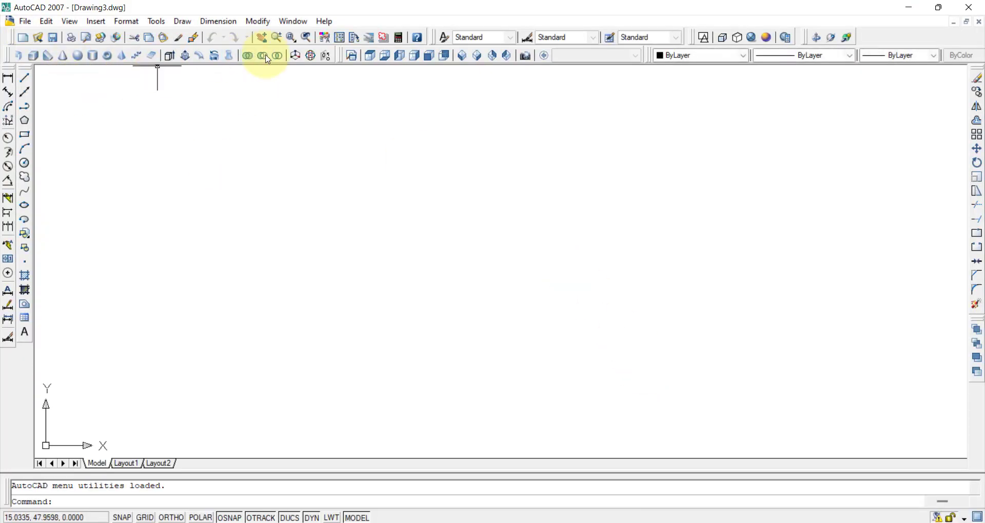
Recheck the inclined-axis cone question in Word and set the new AutoCAD drawing to the top view.
left_click(646, 522)
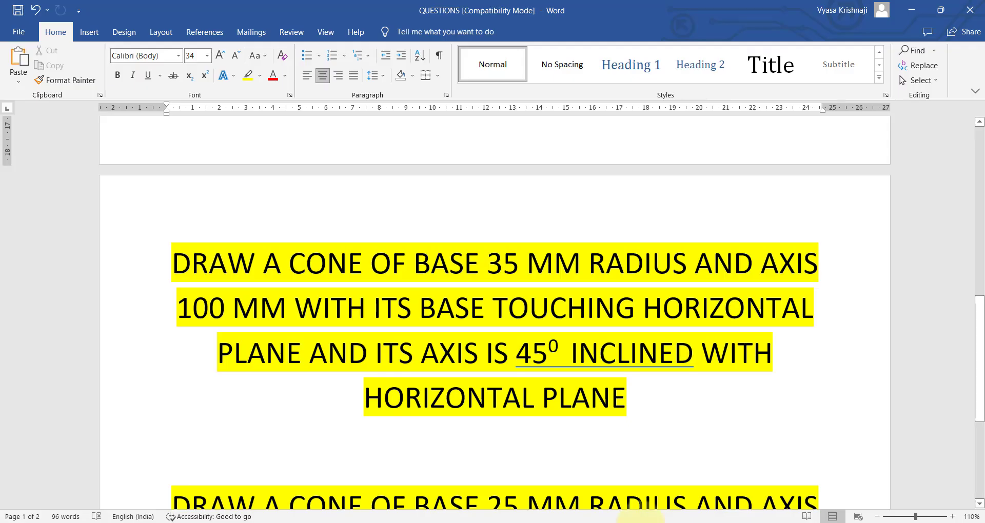
left_click_drag(513, 314, 493, 354)
left_click(641, 522)
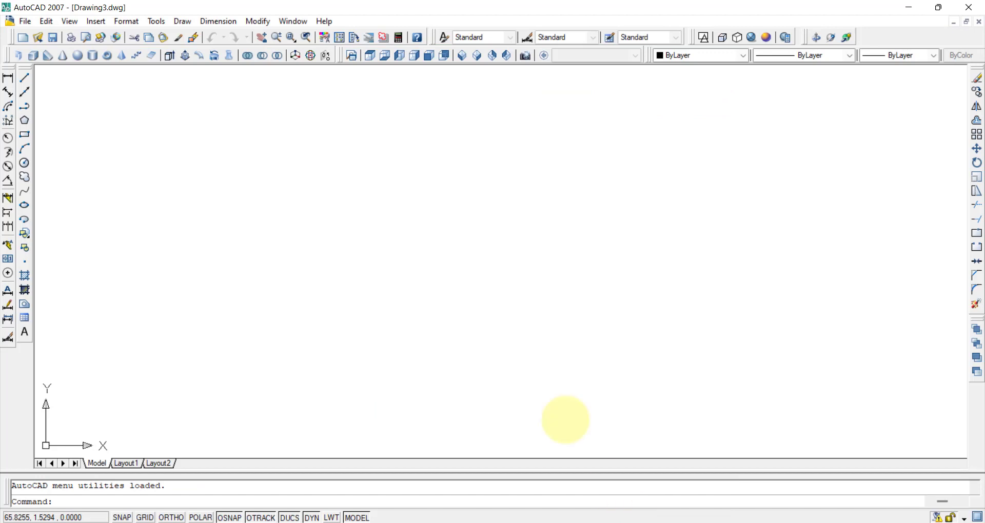
left_click(370, 55)
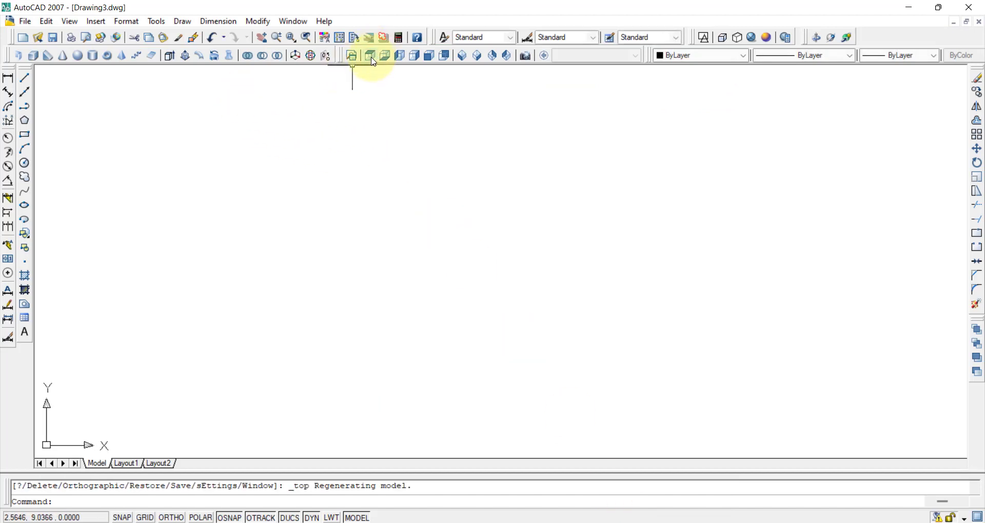
Create a cone with a 35 mm base radius and 100 mm height, checking both dimensions against the question in Word.
left_click(64, 56)
left_click(407, 273)
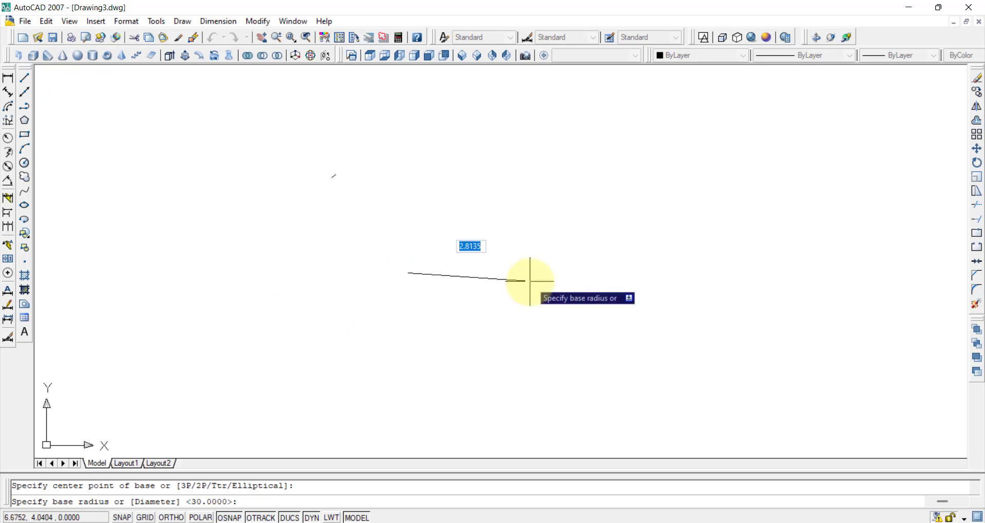
key("alt+Tab")
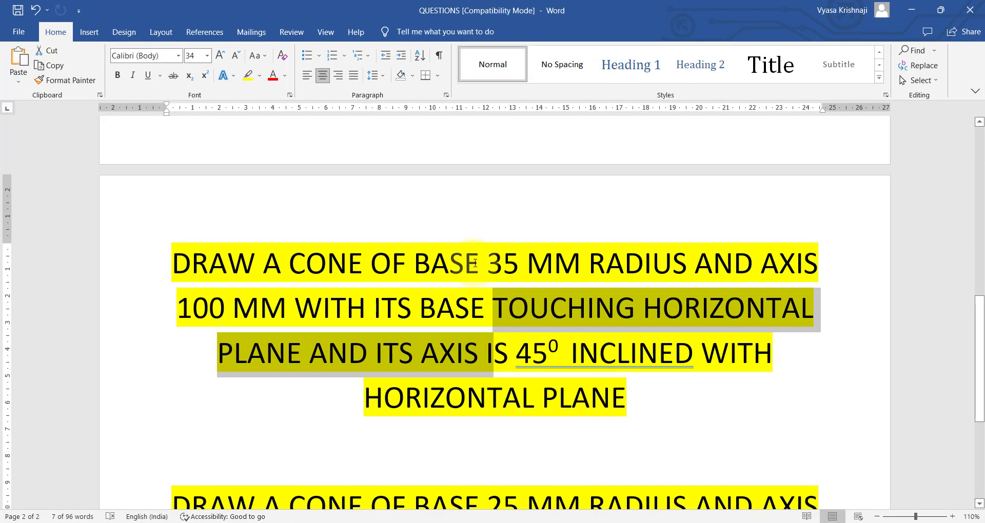
key("alt+Tab")
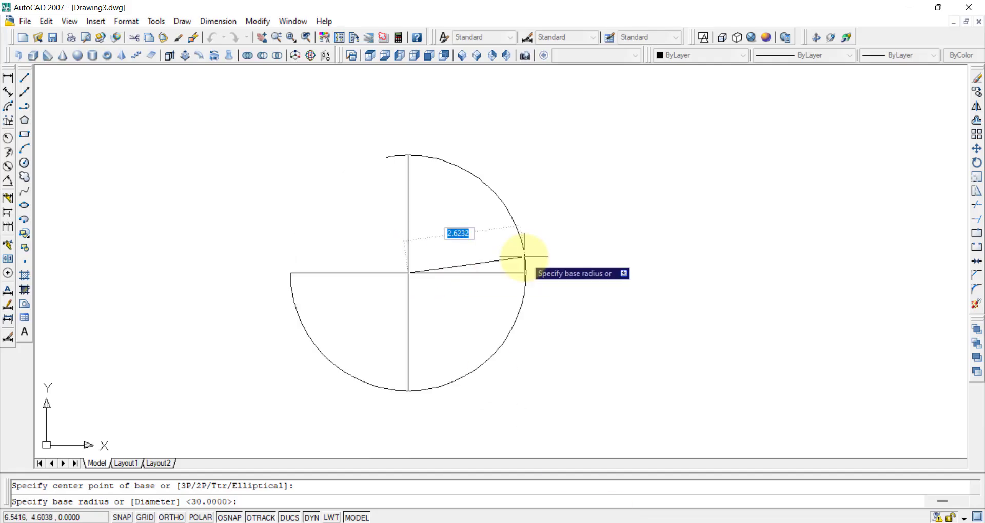
type("35")
key("Return")
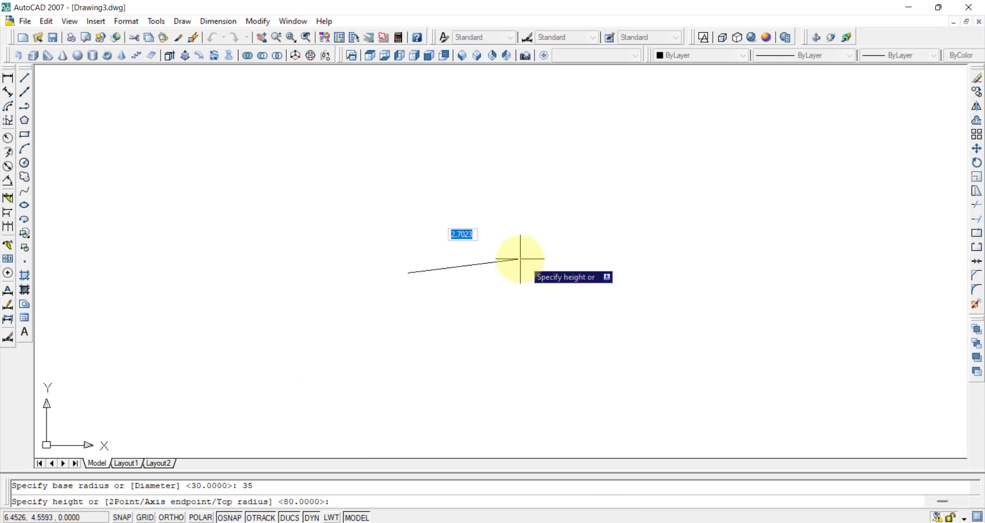
key("alt+Tab")
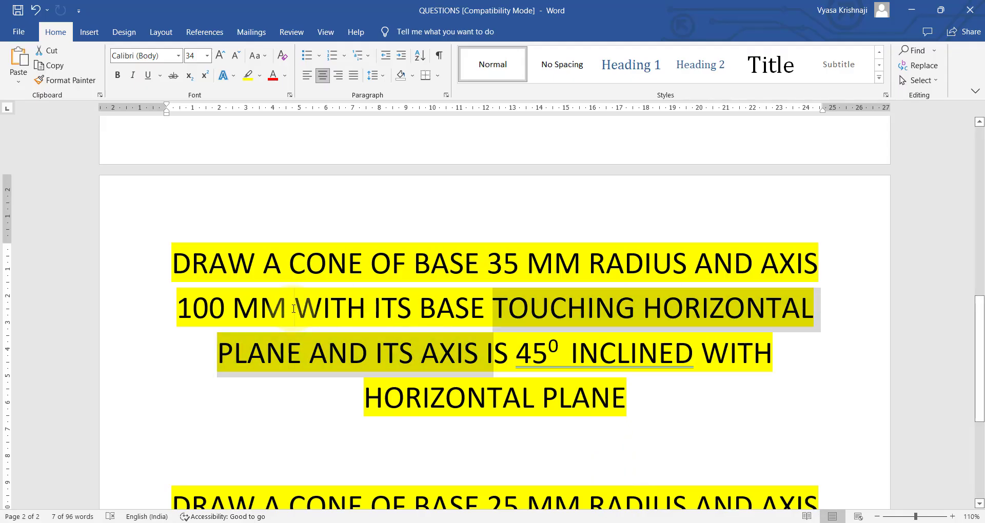
left_click(294, 308)
key("alt+Tab")
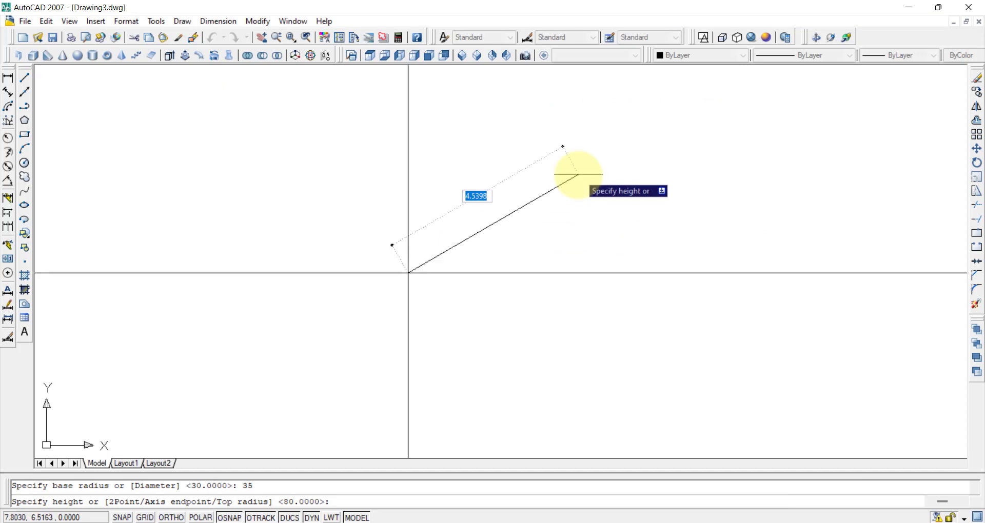
type("10")
key("Return")
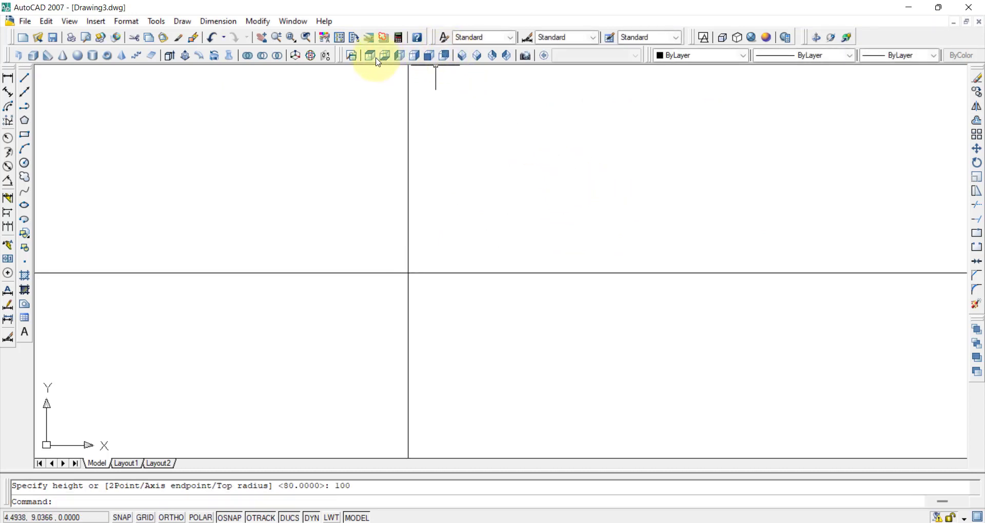
In the front view, rotate the cone 45° about the centre of its base.
type("z")
key("Return")
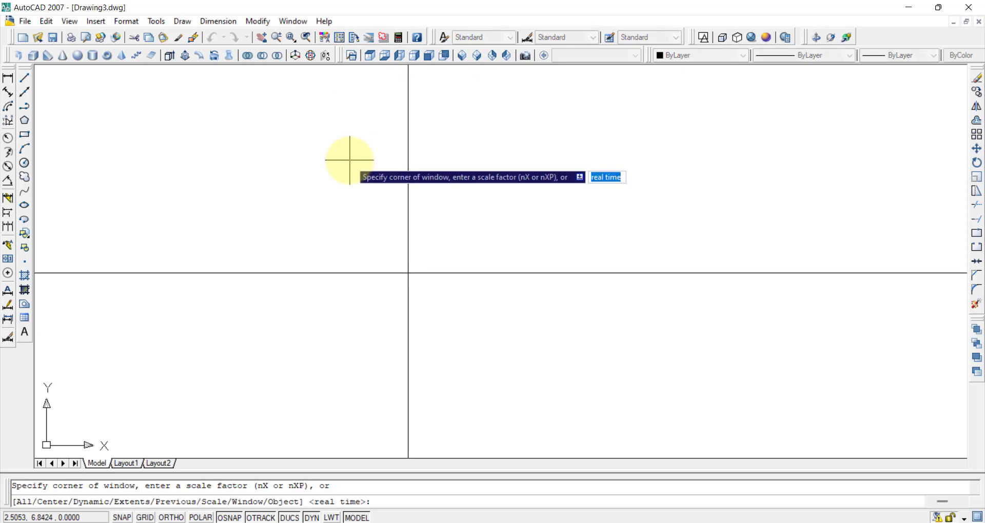
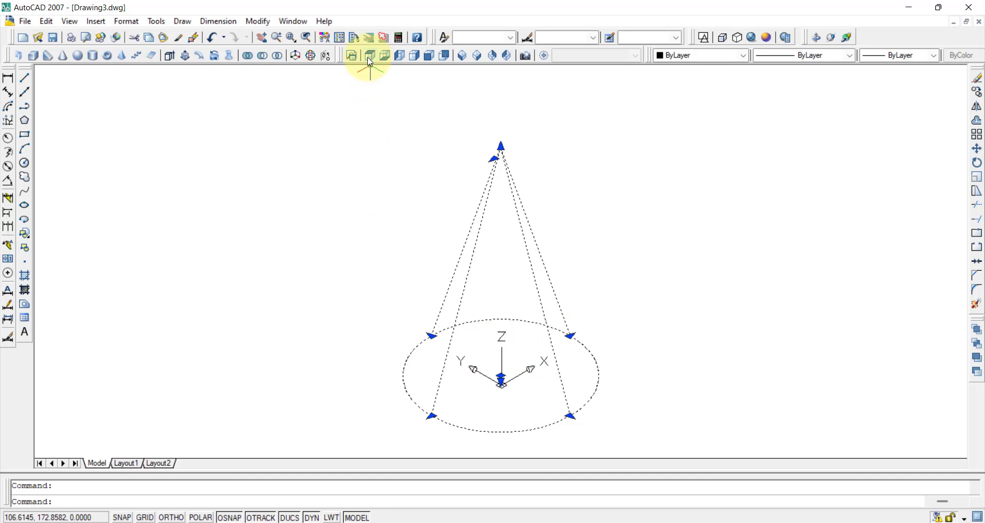
left_click(370, 57)
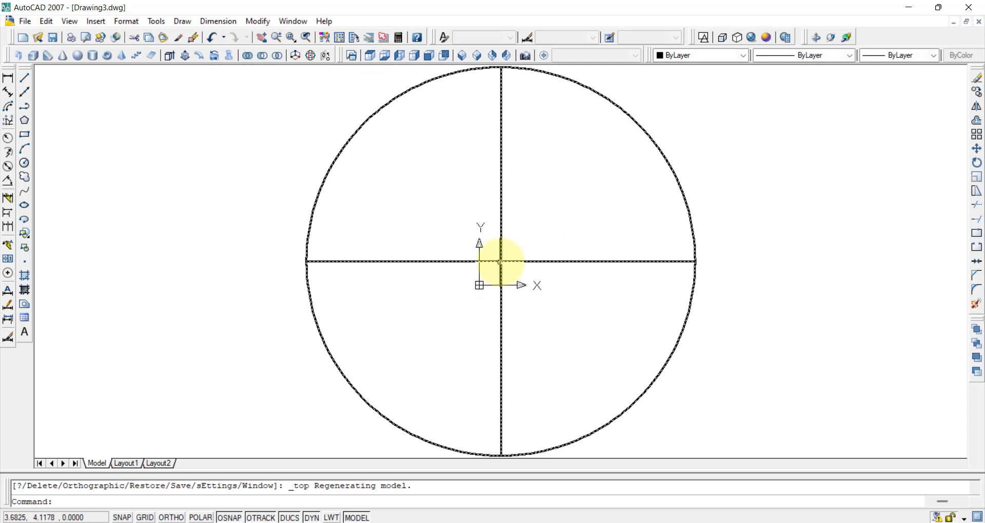
left_click(429, 56)
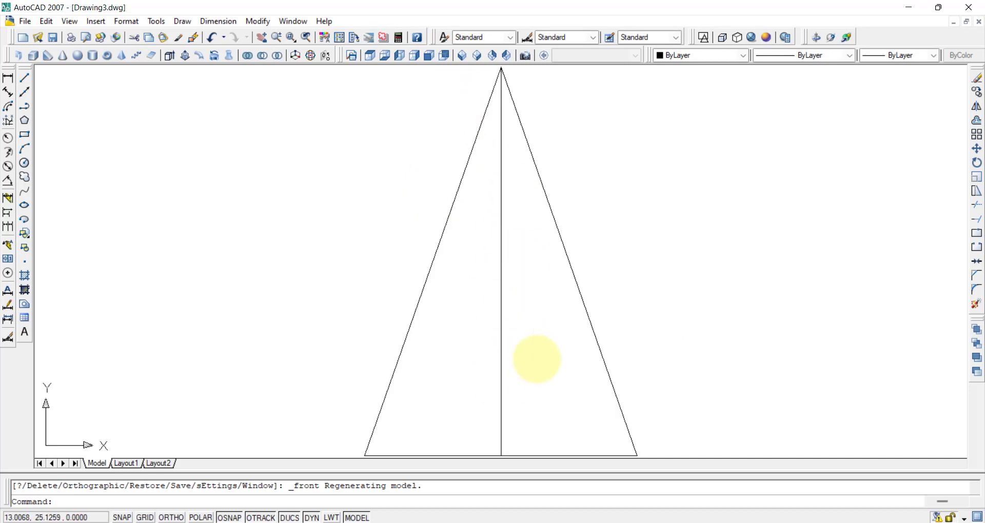
middle_click_drag(585, 378, 590, 345)
scroll(586, 335, "down", 2)
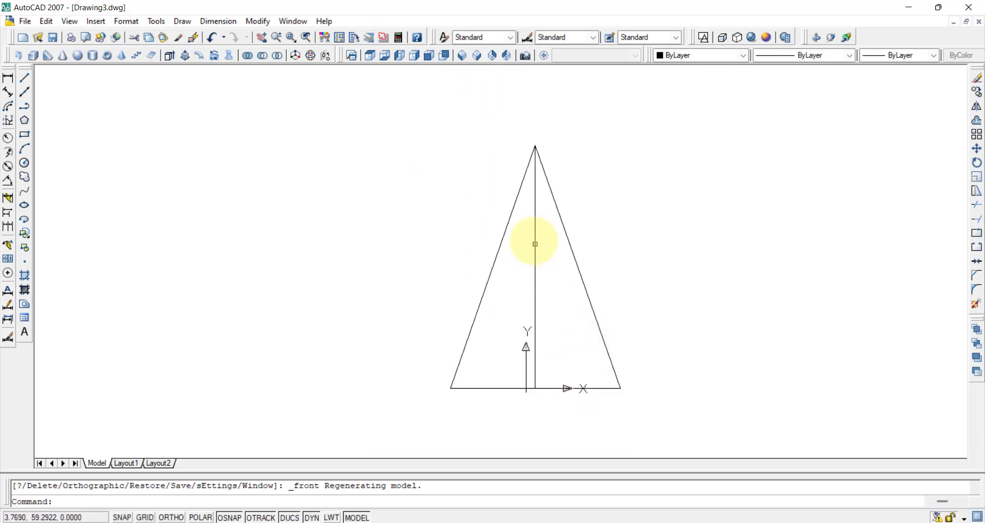
left_click(535, 220)
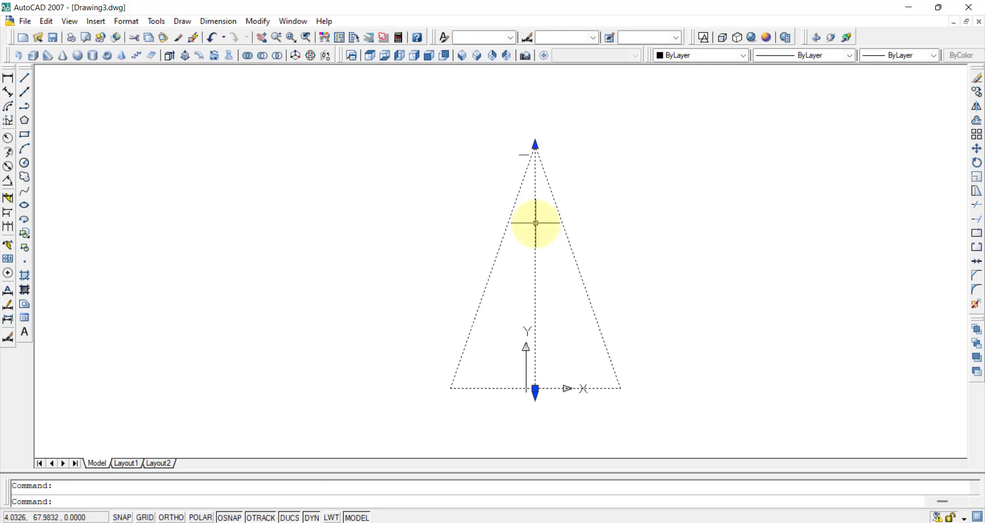
left_click(977, 163)
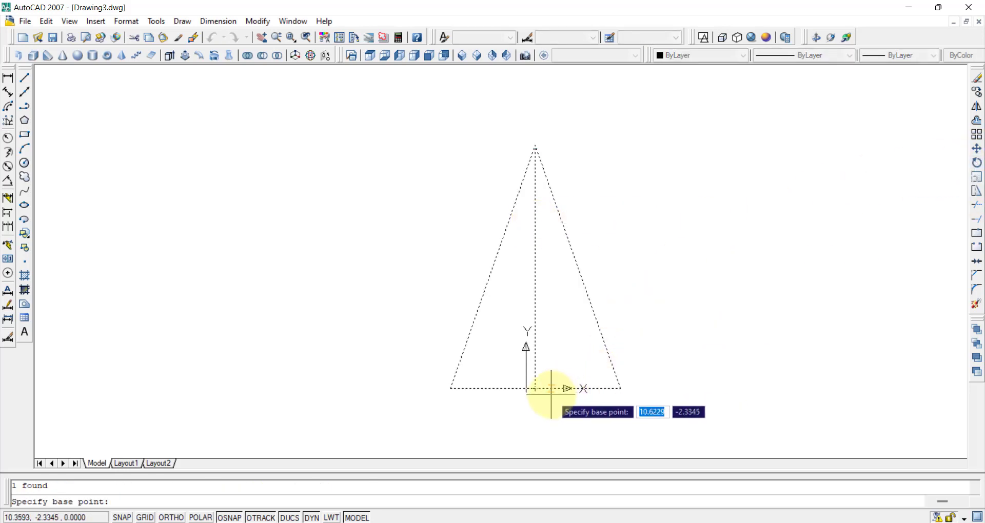
left_click(535, 388)
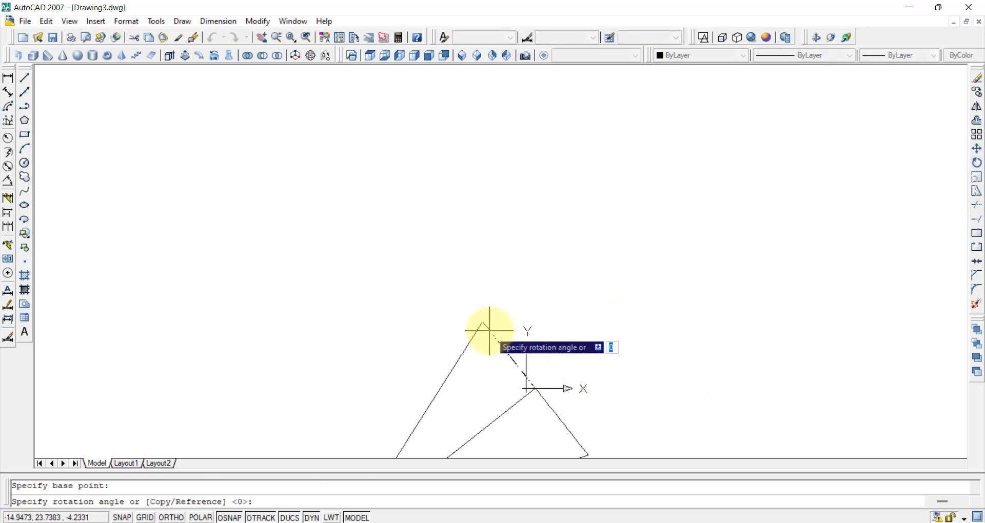
key("Return")
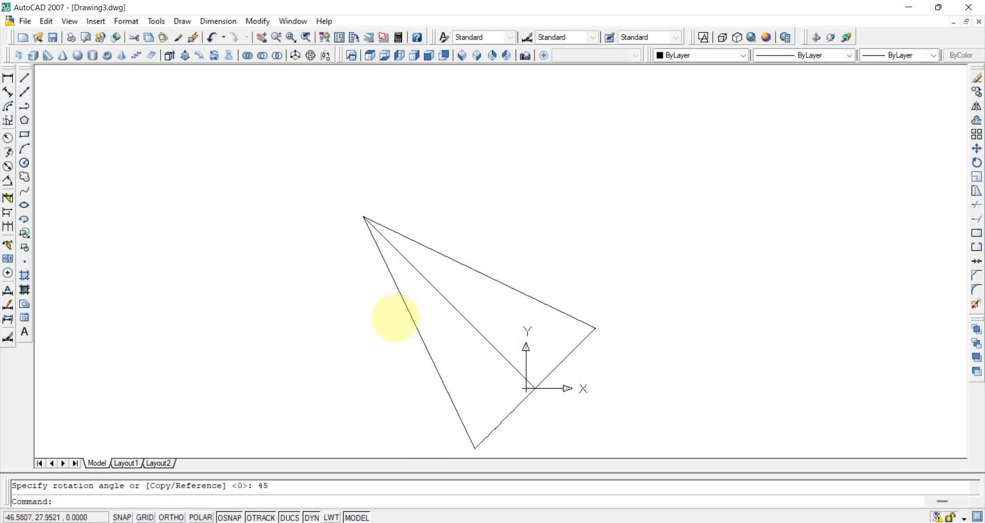
Inspect the inclined cone from the southwest isometric view in the Conceptual visual style and orbit around it.
middle_click_drag(539, 366, 534, 266)
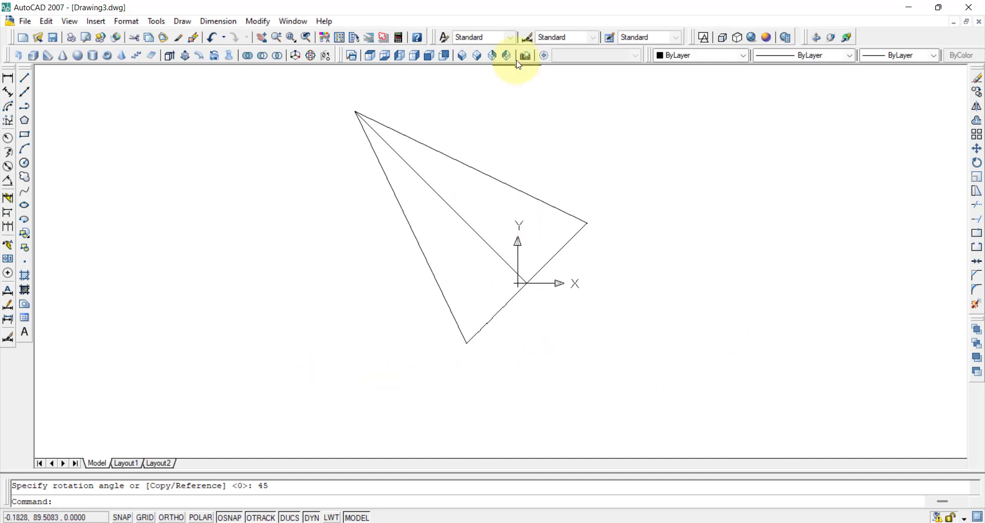
left_click(464, 58)
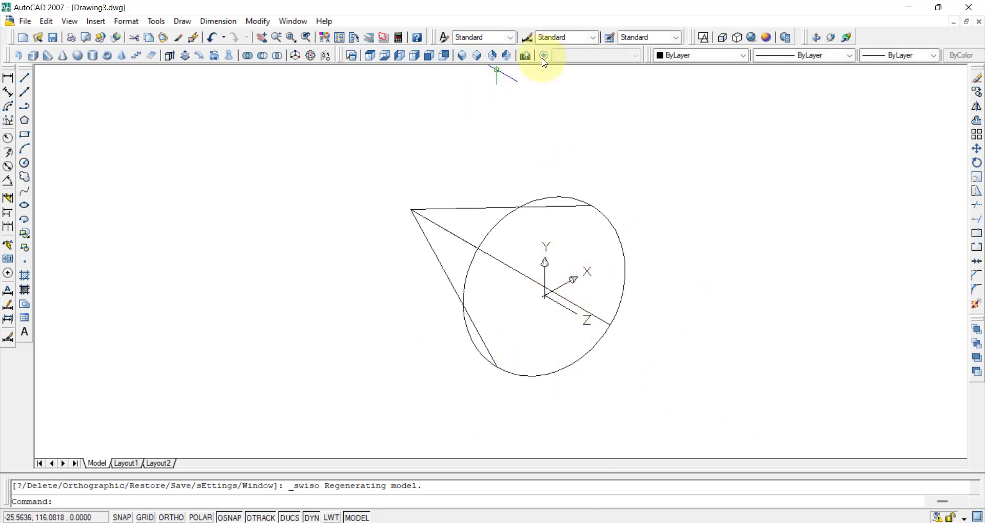
left_click(772, 38)
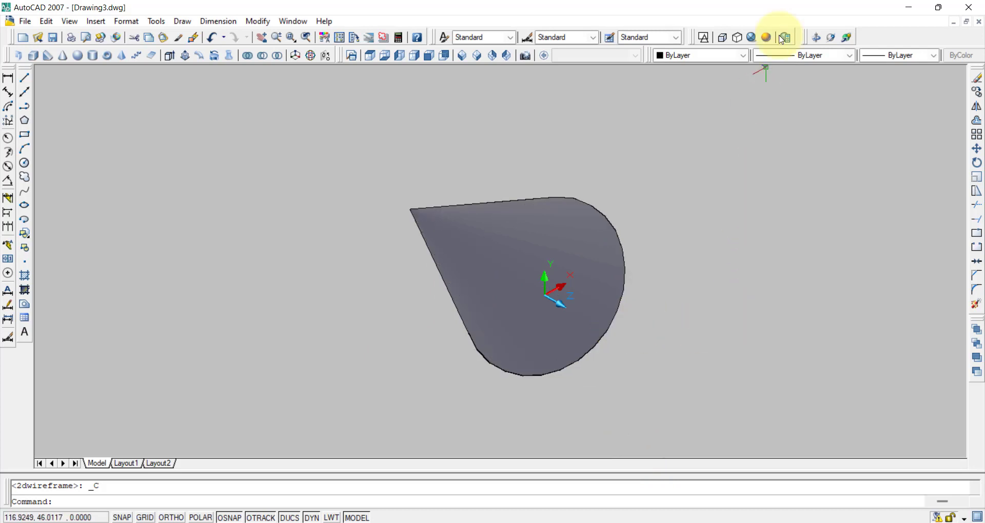
left_click(847, 38)
mouse_move(744, 254)
left_mouse_down()
mouse_move(684, 246)
mouse_move(653, 277)
mouse_move(614, 293)
mouse_move(672, 257)
left_mouse_up()
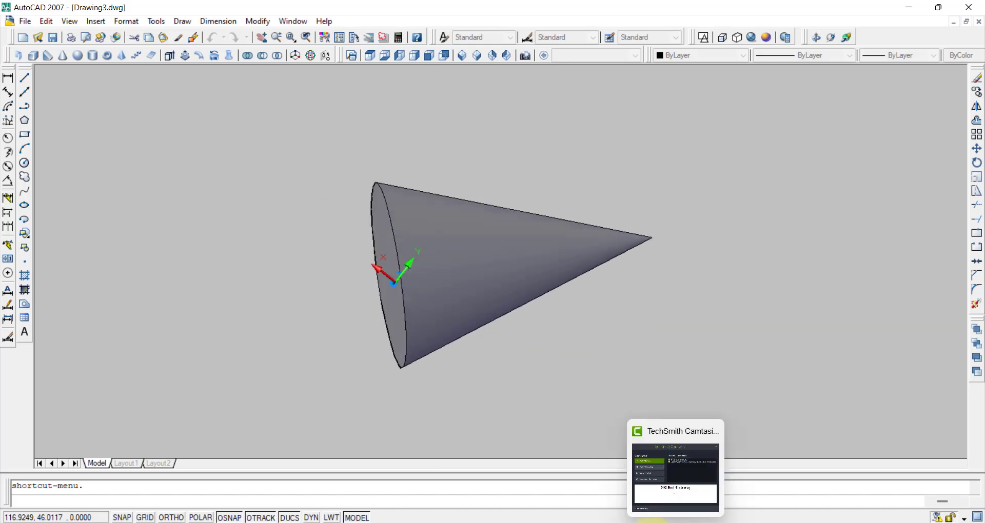
Switch to the QUESTIONS document in Word and read the question on the cone whose base touches the vertical plane.
left_click(649, 521)
left_click(590, 397)
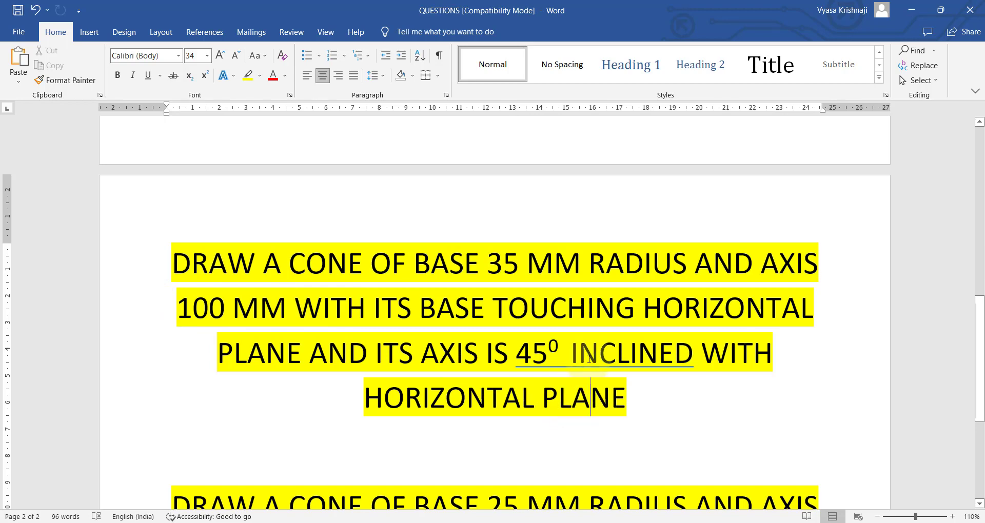
scroll(589, 358, "down", 3)
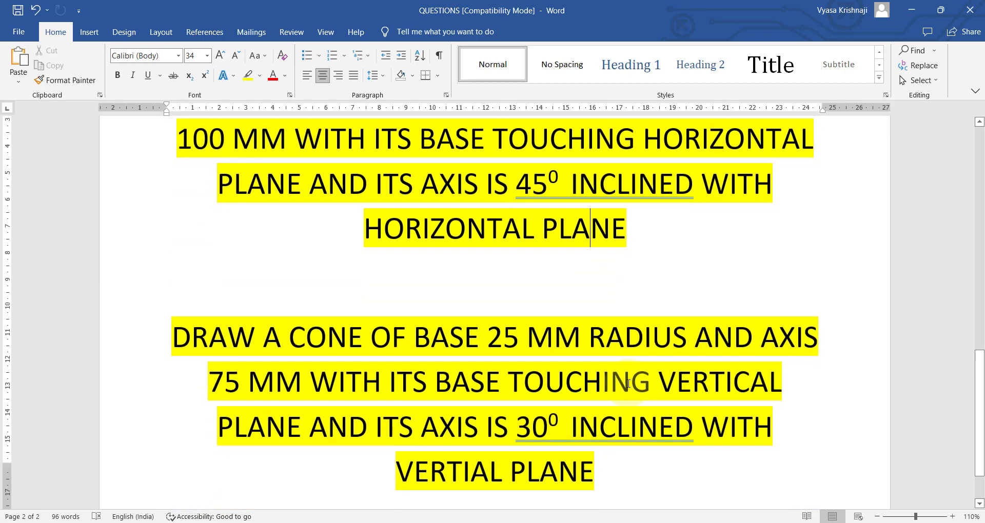
scroll(628, 384, "down", 1)
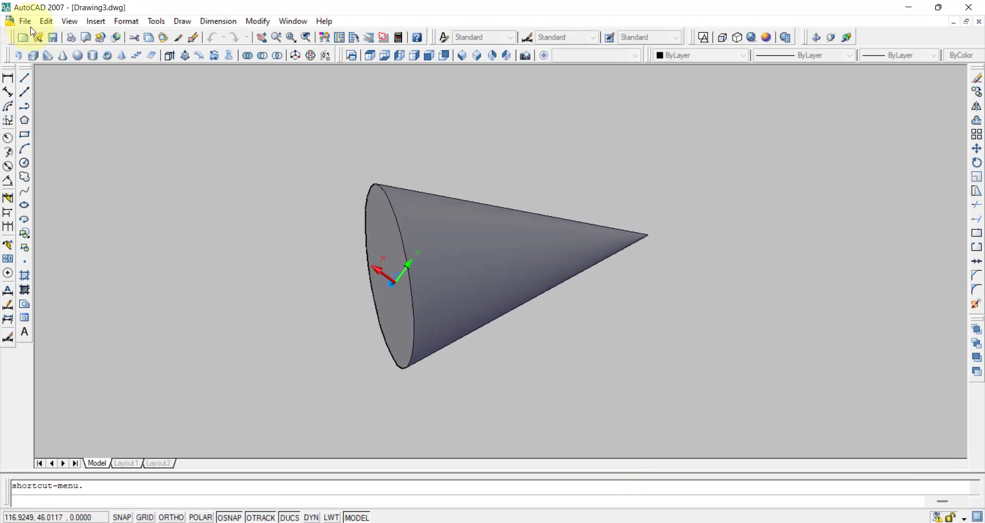
left_click(25, 21)
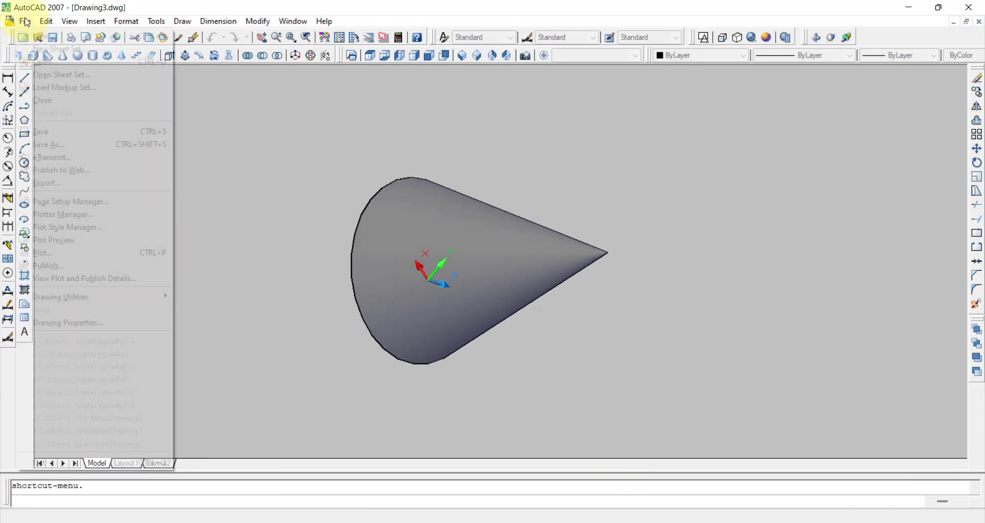
left_click(45, 35)
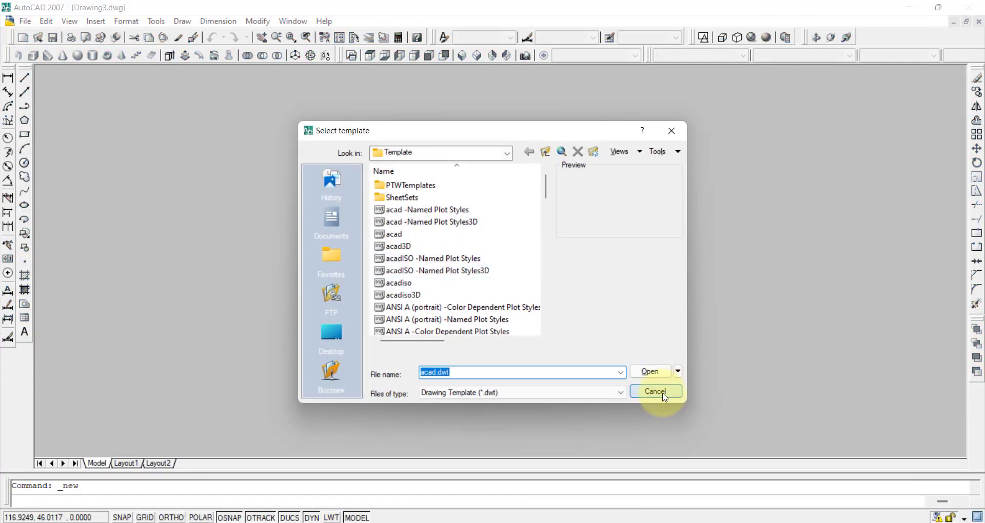
left_click(664, 395)
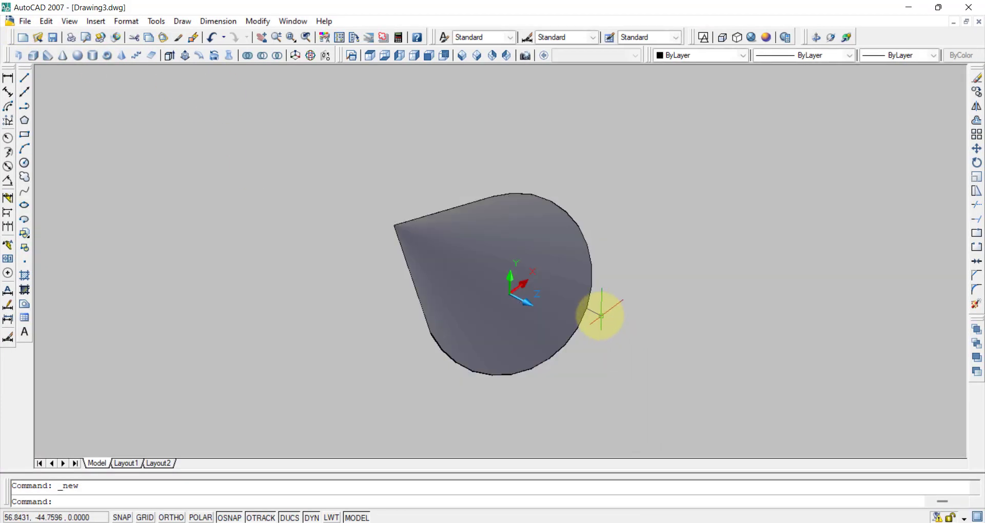
Return the AutoCAD drawing to the 2D wireframe style and set the front view with free space beside the inclined cone.
left_click(371, 55)
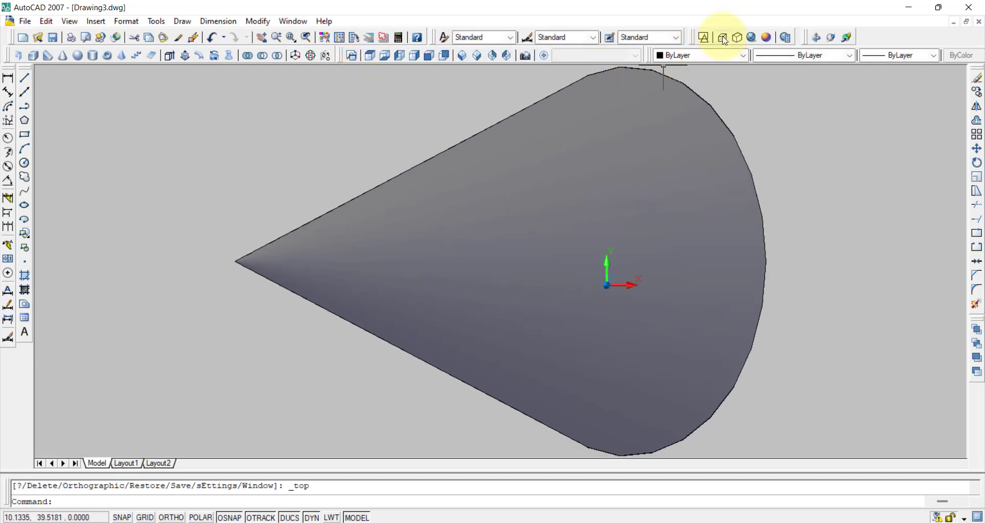
left_click(703, 36)
middle_click_drag(789, 345, 428, 323)
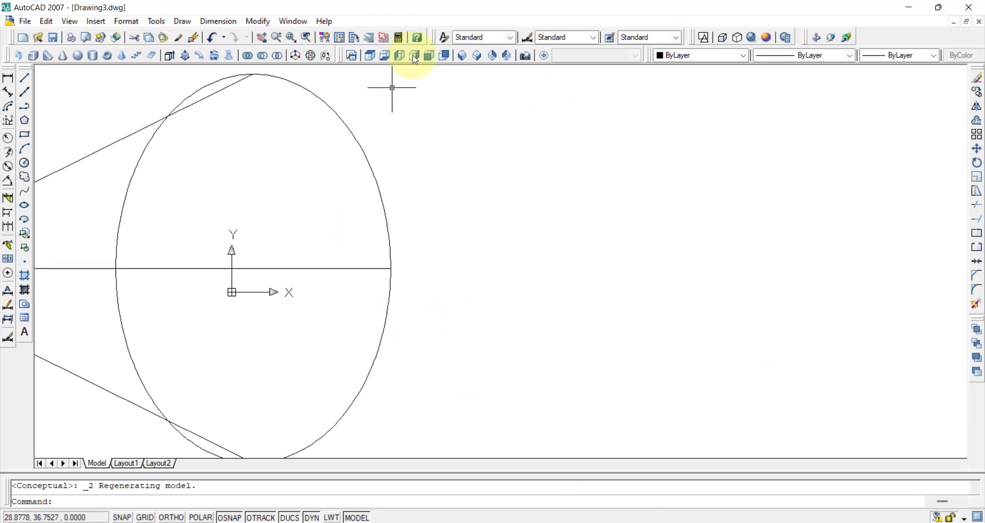
left_click(430, 60)
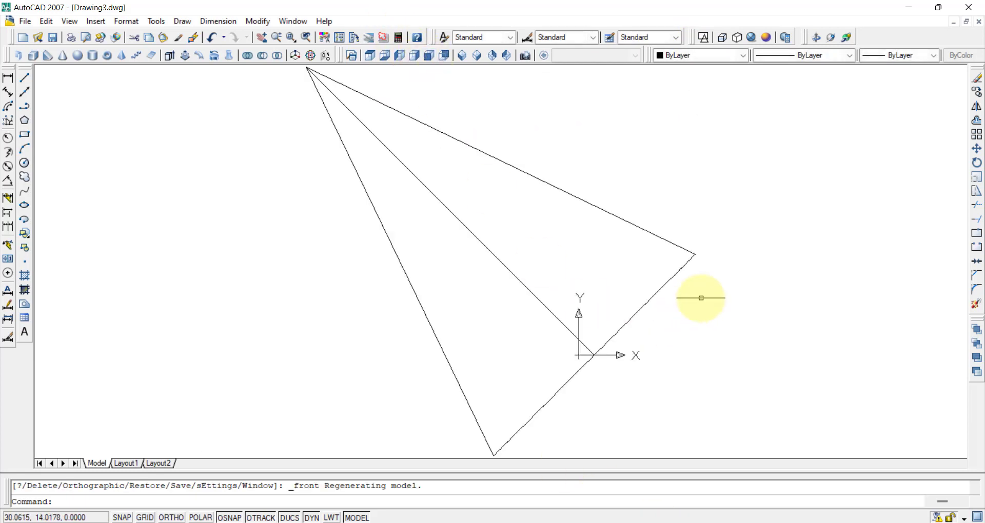
mouse_move(699, 295)
middle_mouse_down()
mouse_move(341, 317)
mouse_move(227, 299)
mouse_move(212, 272)
middle_mouse_up()
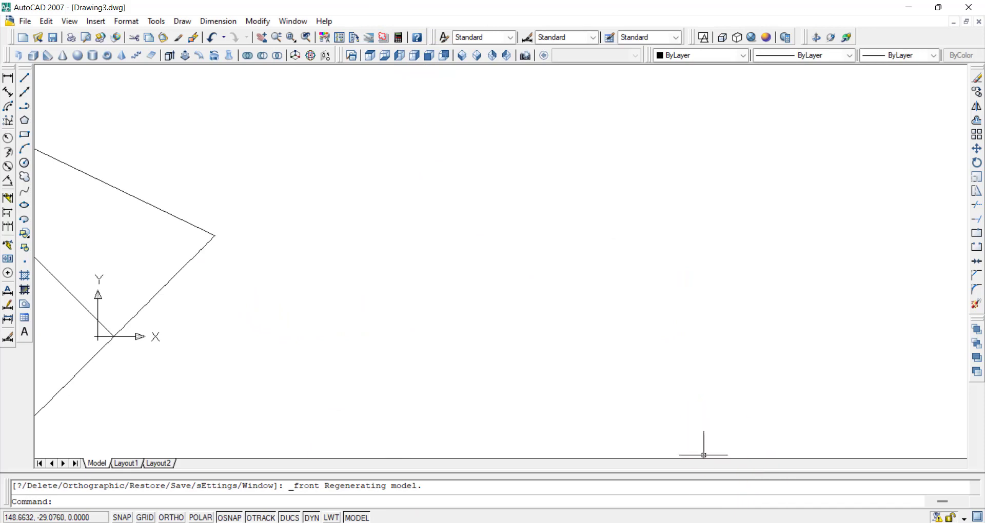
Switch to the QUESTIONS document in Word, highlight "TOUCHING VERTICAL" in the 25 mm radius cone question, and return to AutoCAD.
key("alt+Tab")
left_click_drag(518, 356, 785, 356)
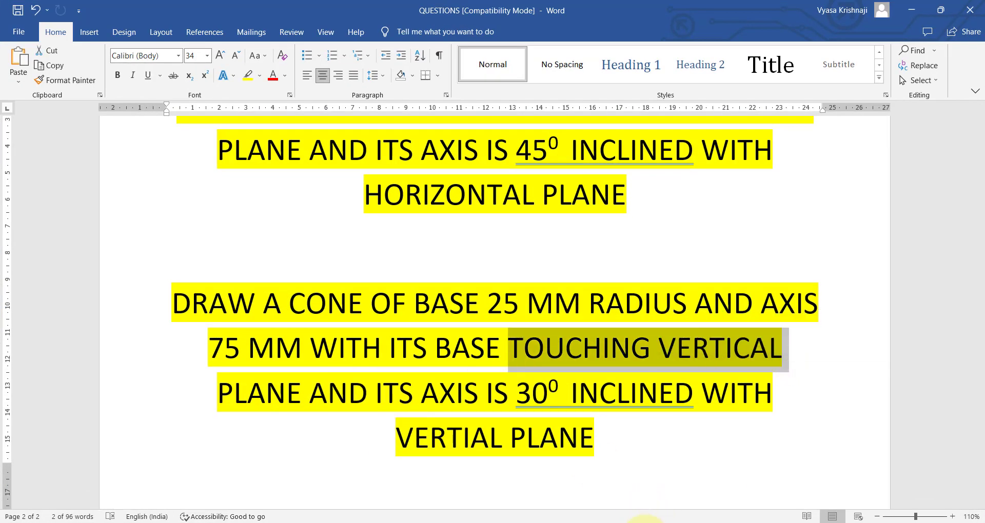
key("alt+Tab")
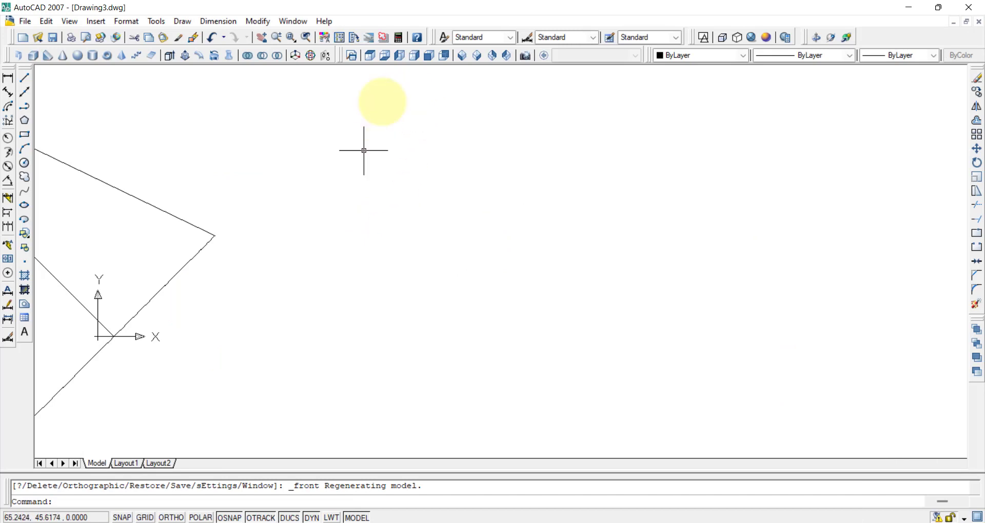
In the front view, draw a cone with base radius 25 and height 75 in the free space beside the inclined cone.
left_click(428, 57)
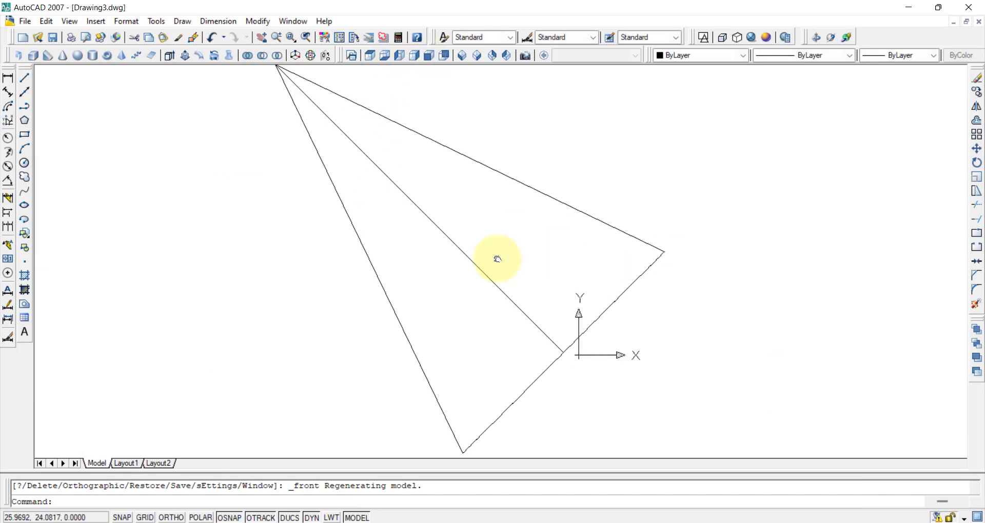
left_click(64, 56)
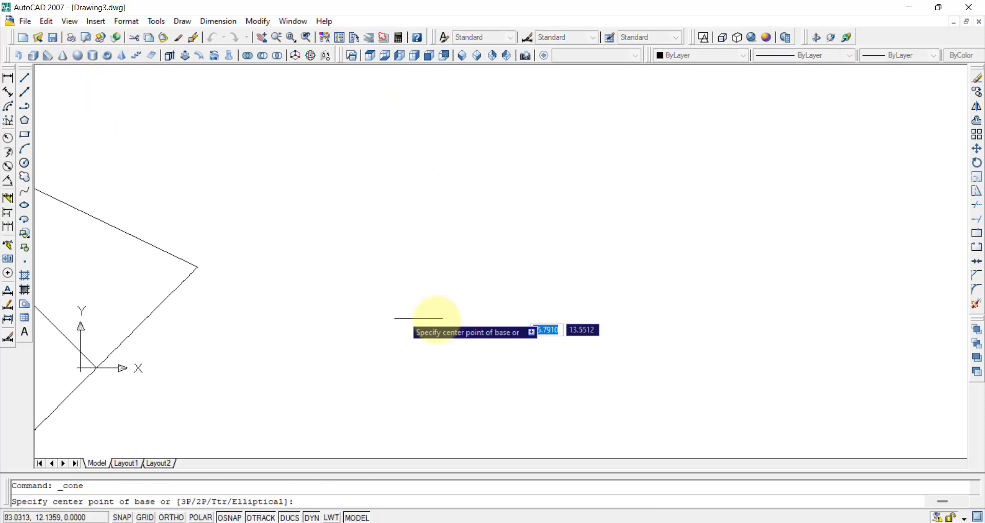
left_click(505, 276)
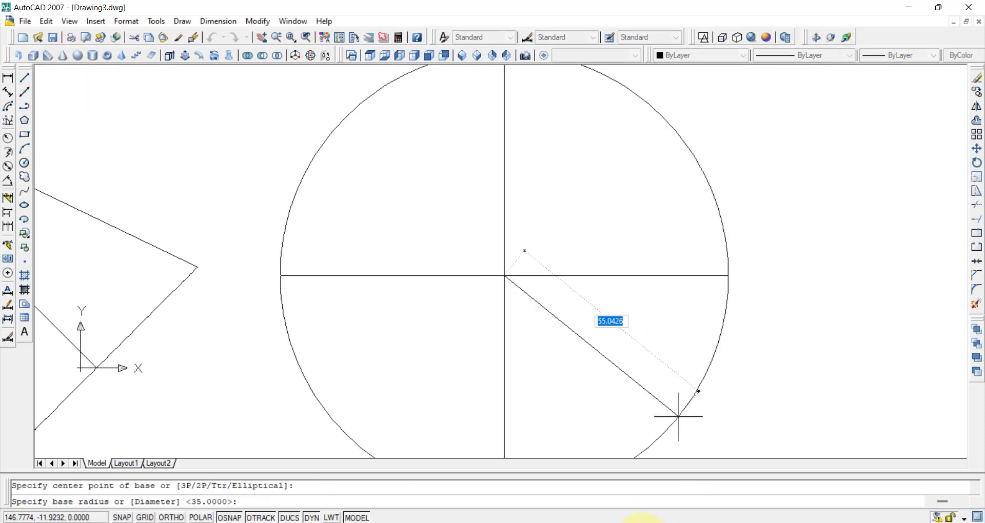
left_click(641, 519)
left_click(645, 519)
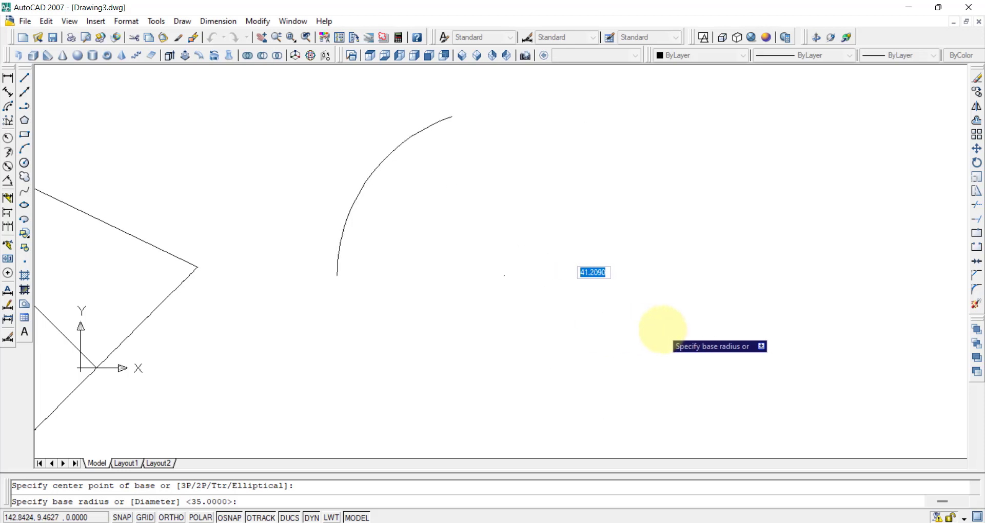
type("25")
key("Return")
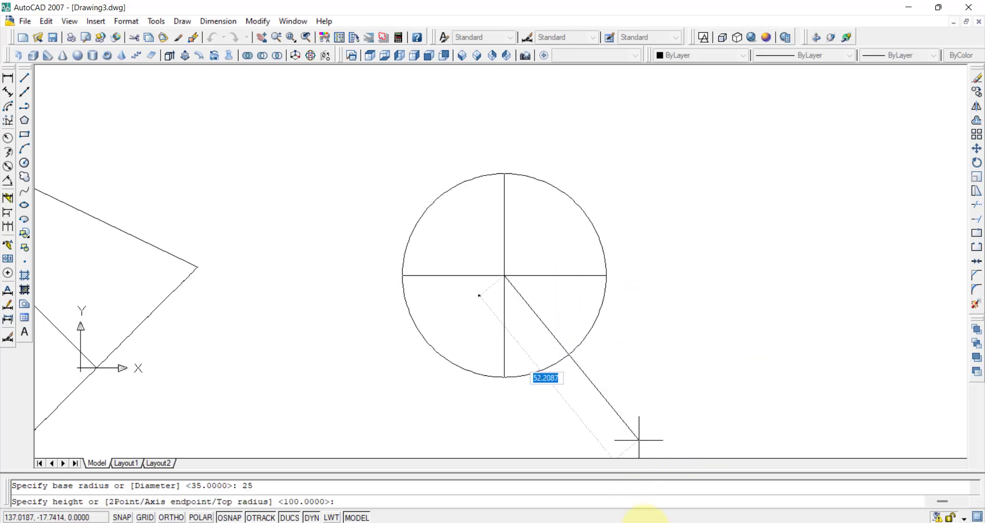
left_click(641, 516)
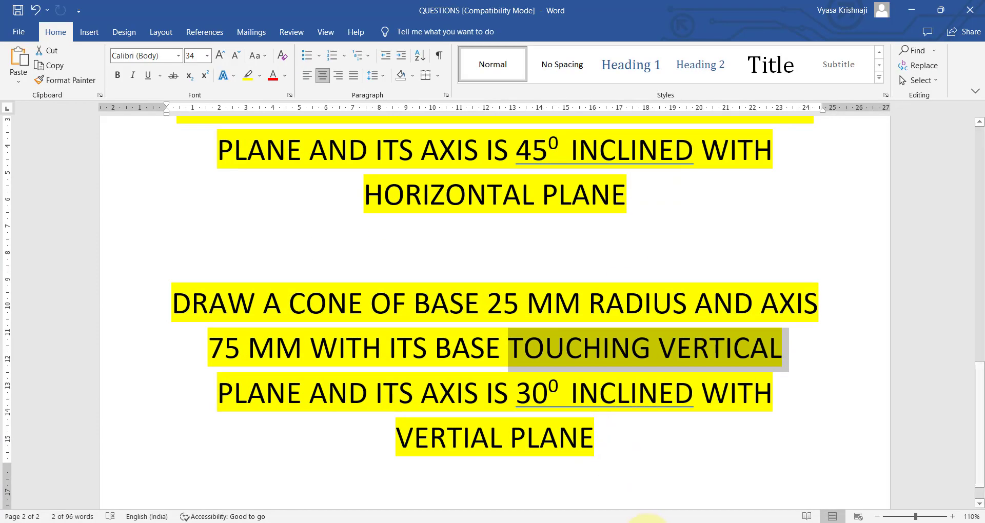
left_click(640, 519)
type("75")
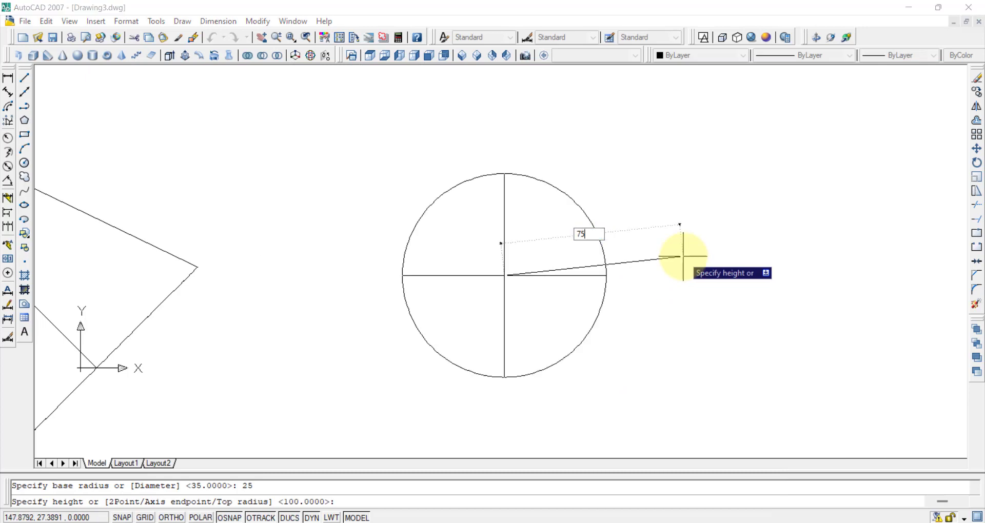
key("Return")
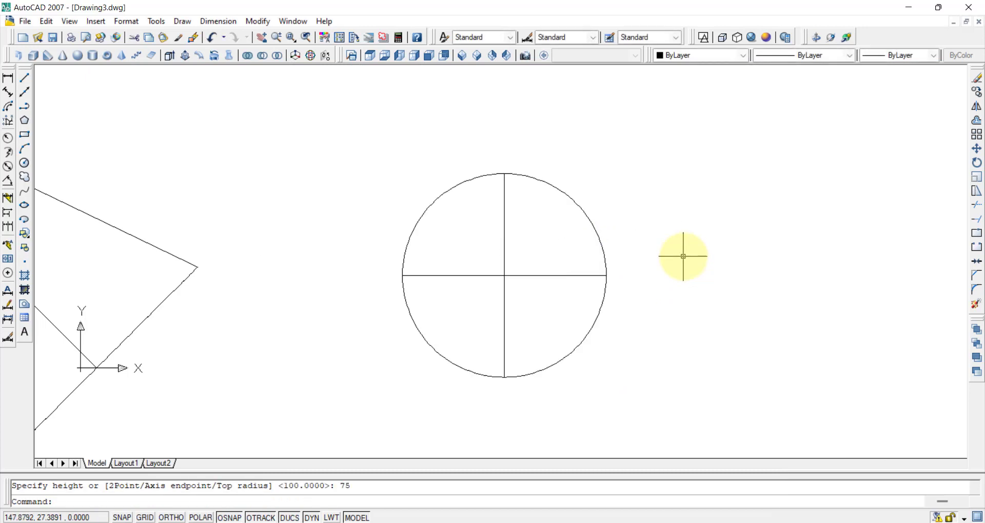
Set the southwest isometric view and delete the earlier inclined cone of 35 mm base radius.
left_click(468, 57)
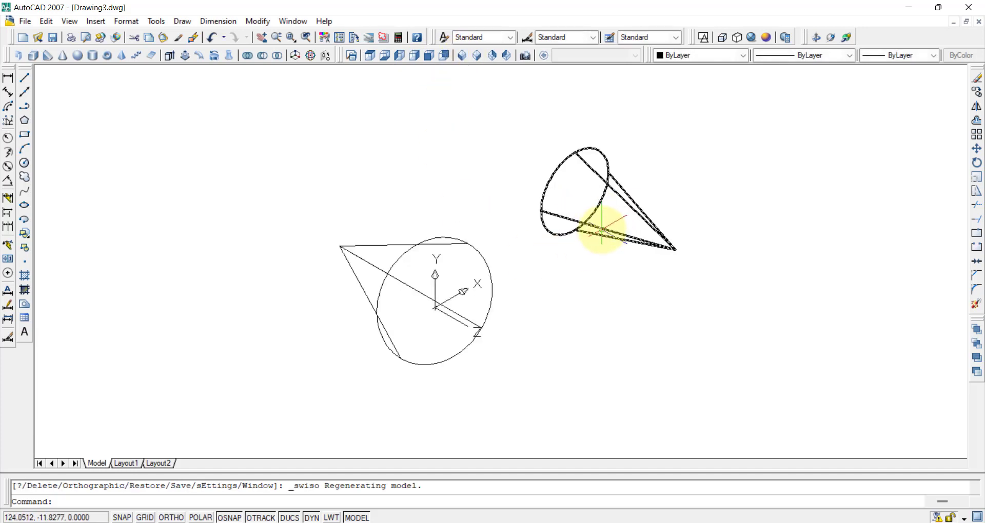
left_click(491, 292)
key("Delete")
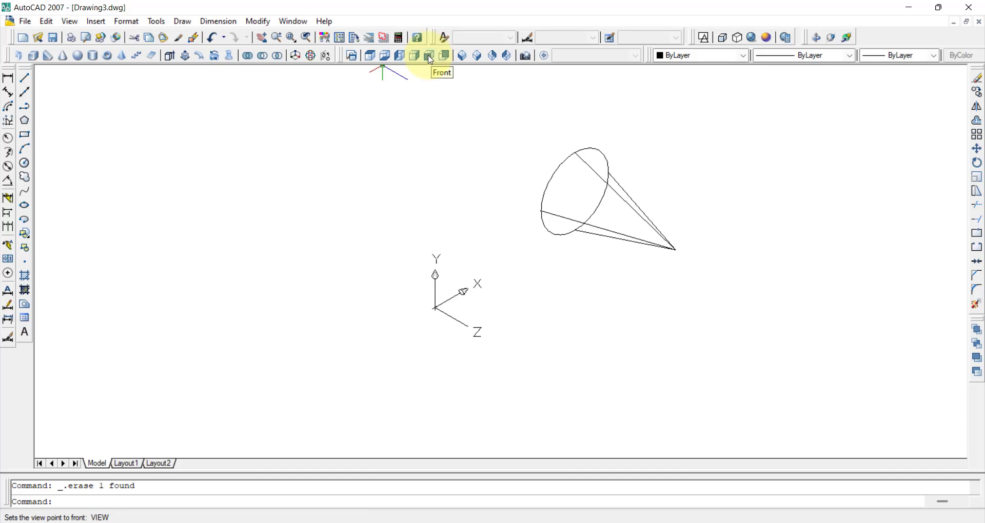
In the top view, rotate the remaining cone 30° about the centre of its base.
left_click(429, 55)
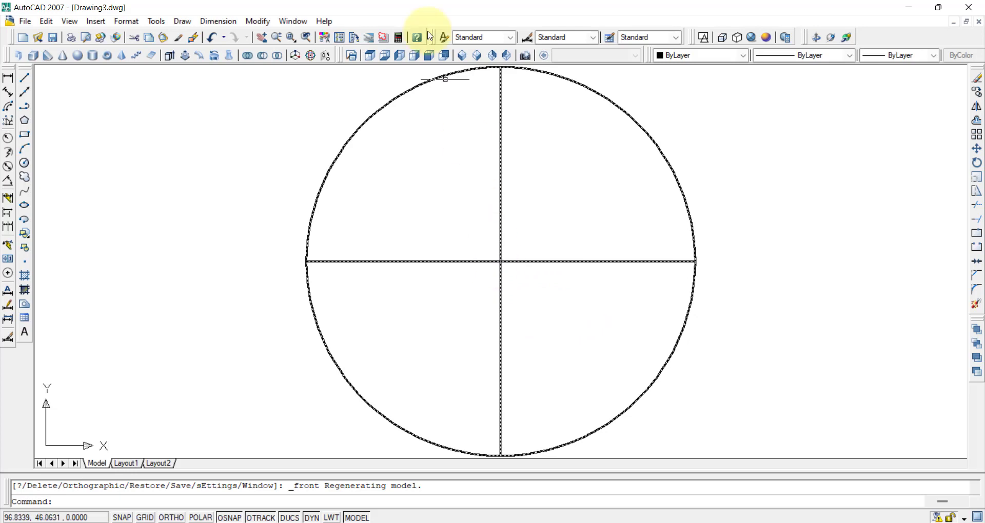
left_click(374, 60)
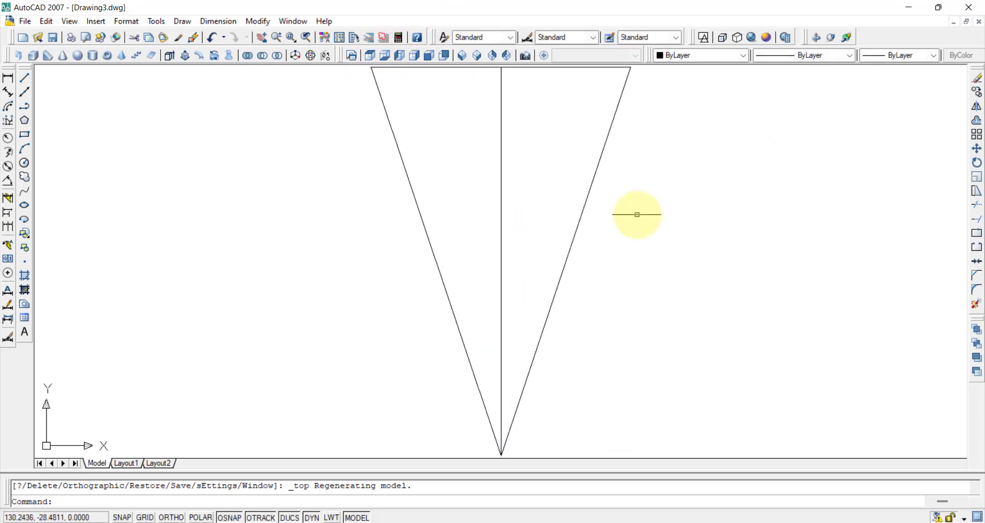
left_click(977, 163)
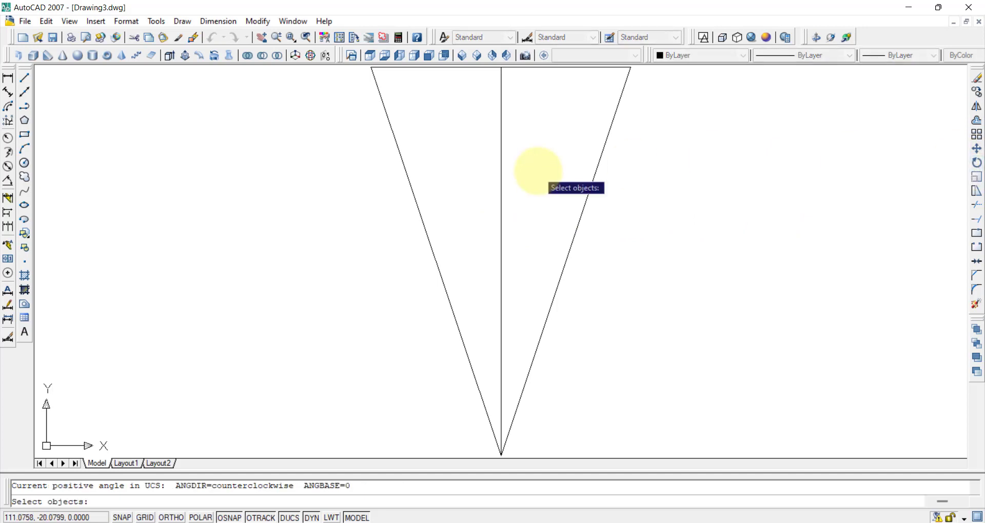
left_click(591, 176)
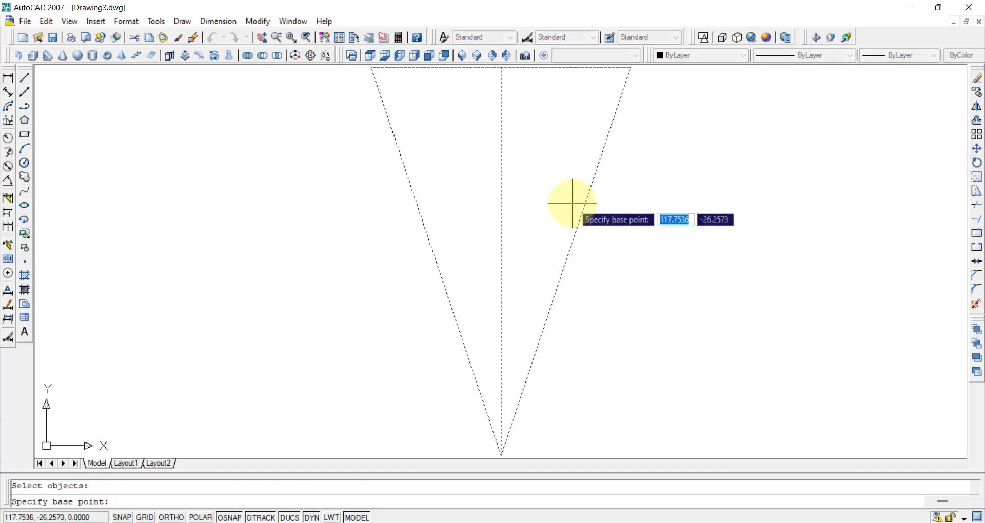
left_click(501, 67)
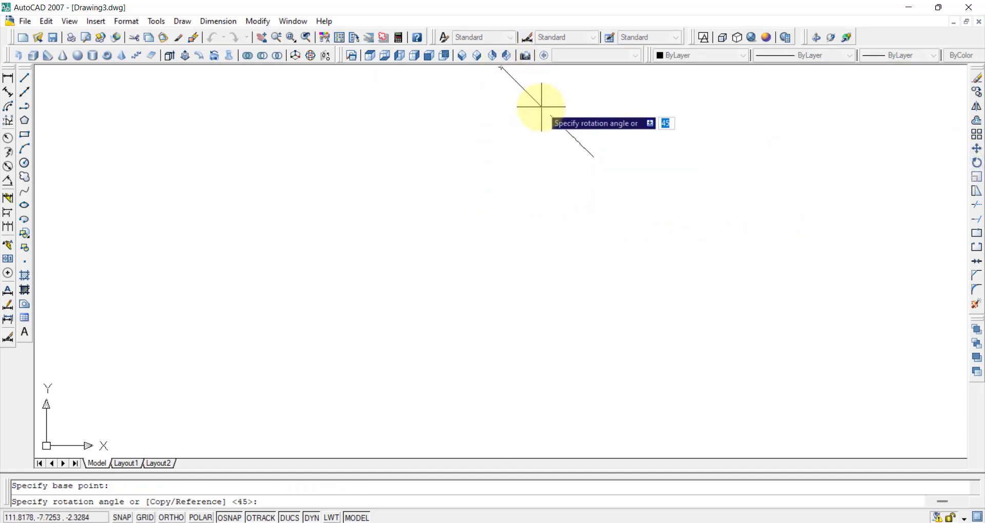
left_click(651, 519)
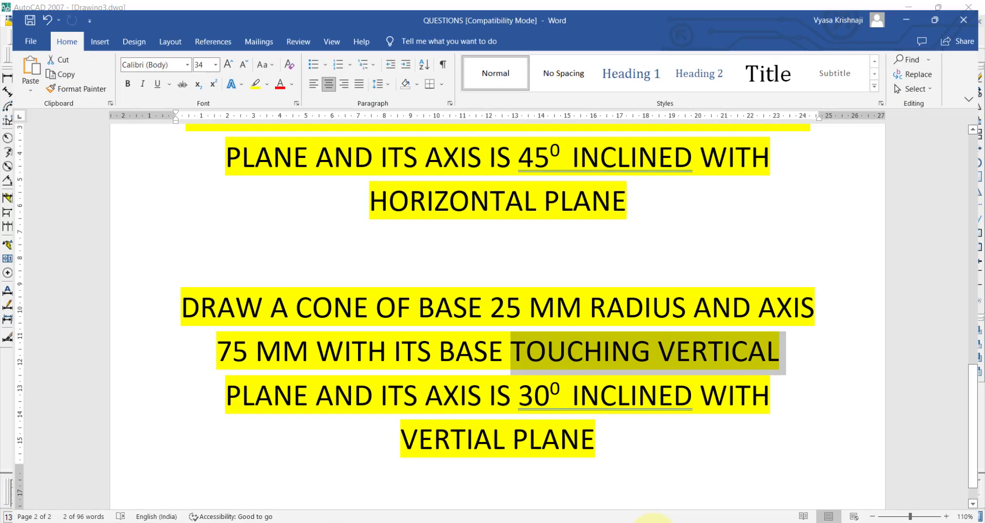
key("alt+Tab")
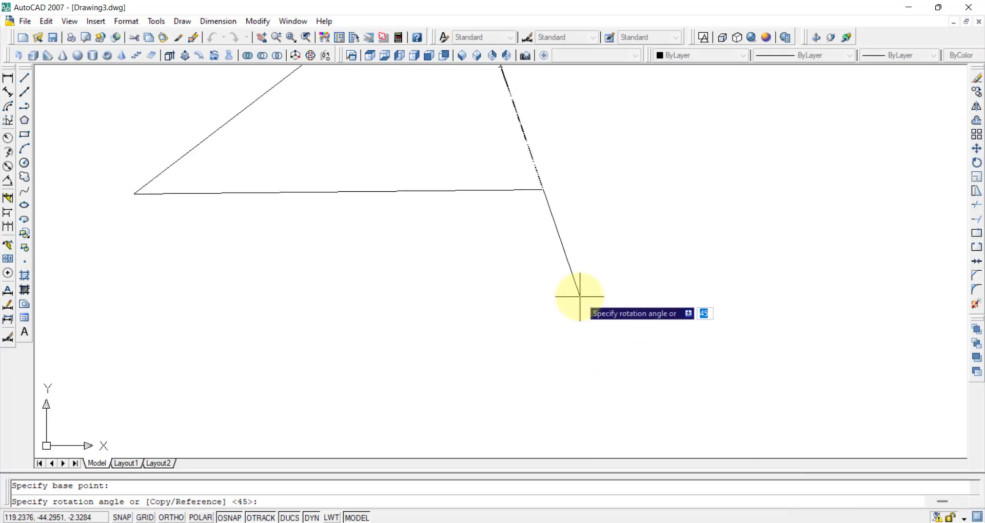
type("30")
key("Return")
Inspect the rotated cone from the southwest isometric view in the Conceptual visual style and orbit around it.
scroll(721, 284, "up", 3)
mouse_move(587, 151)
middle_mouse_down()
mouse_move(722, 284)
mouse_move(711, 252)
middle_mouse_up()
left_click(463, 57)
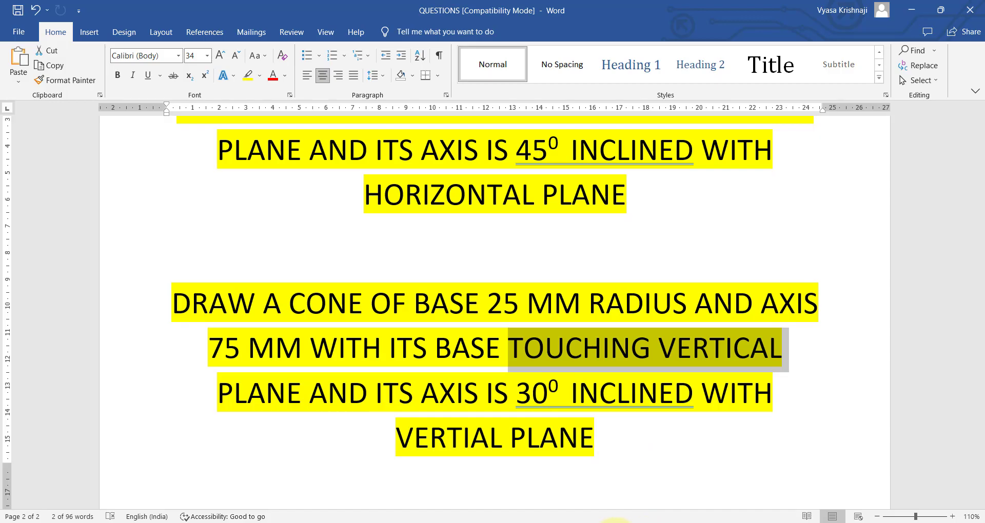
left_click(614, 522)
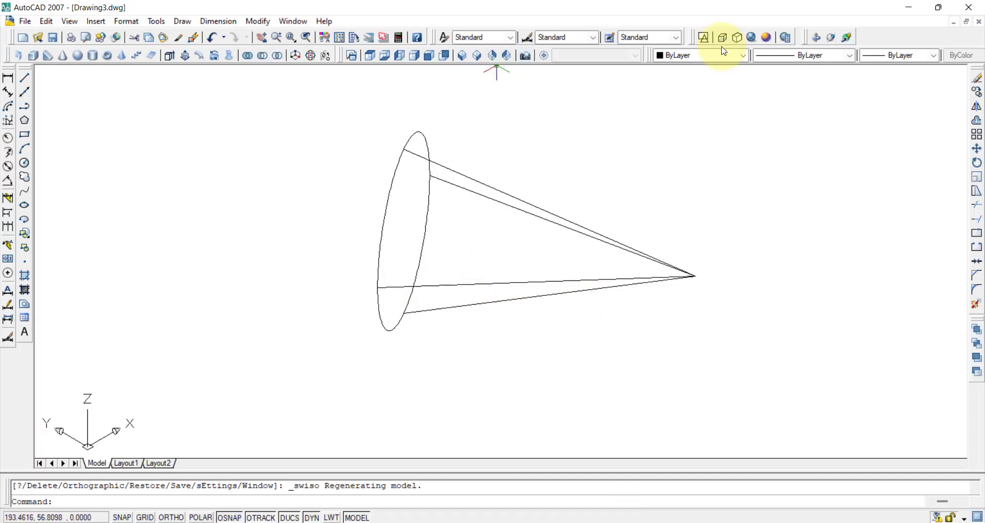
left_click(768, 38)
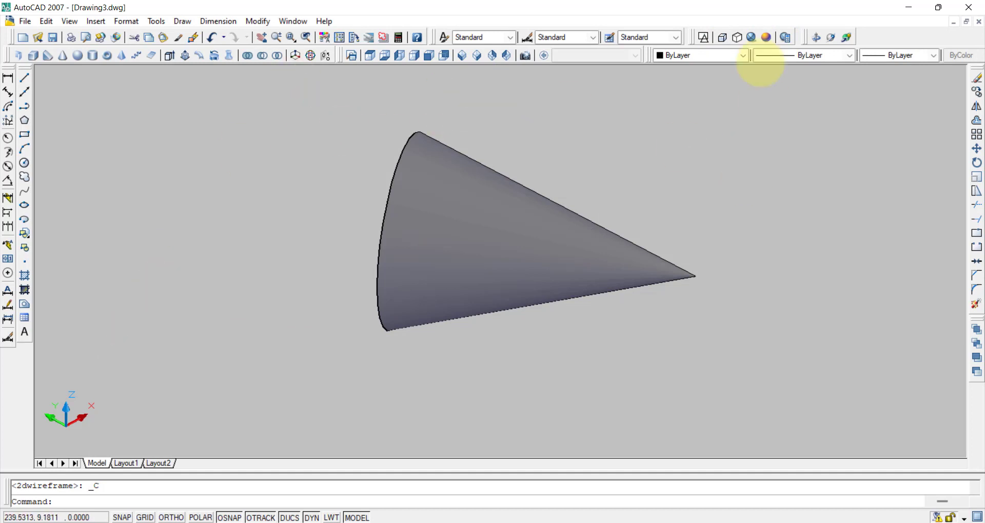
left_click(845, 39)
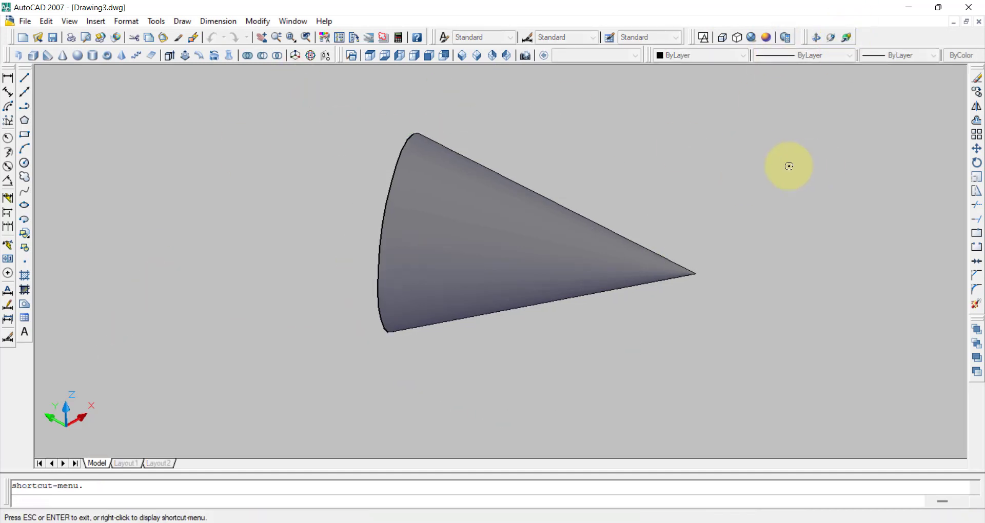
left_click_drag(786, 165, 649, 520)
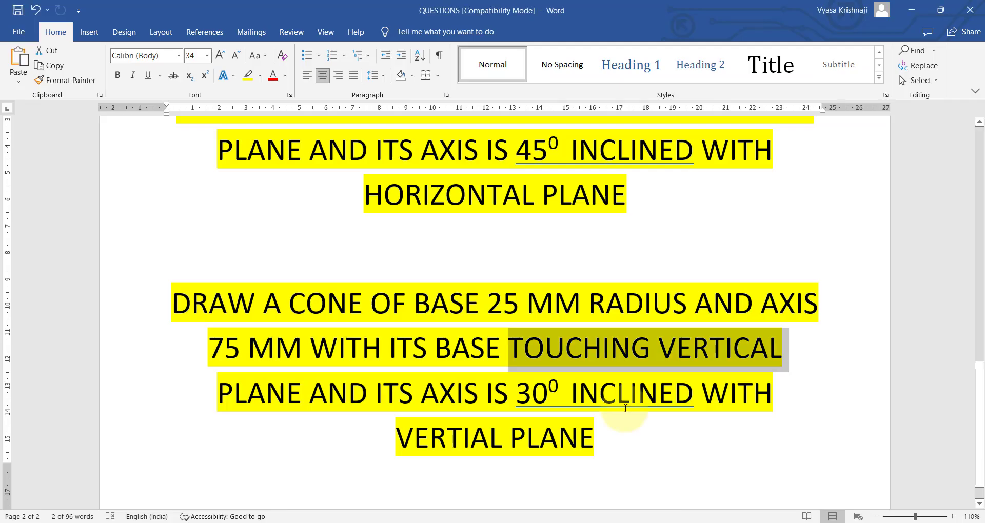
Review all the cone questions in the QUESTIONS document in Word, from the 30 mm radius ones through the 25 mm radius one.
scroll(552, 386, "up", 3)
left_click(626, 352)
scroll(627, 352, "up", 2)
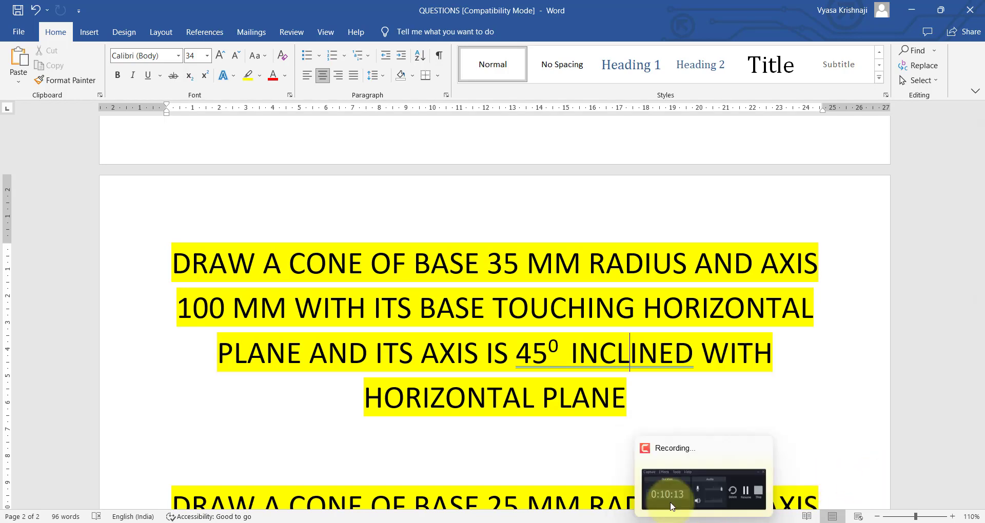
scroll(667, 495, "up", 2)
scroll(474, 289, "down", 10)
scroll(474, 290, "up", 2)
left_click(626, 259)
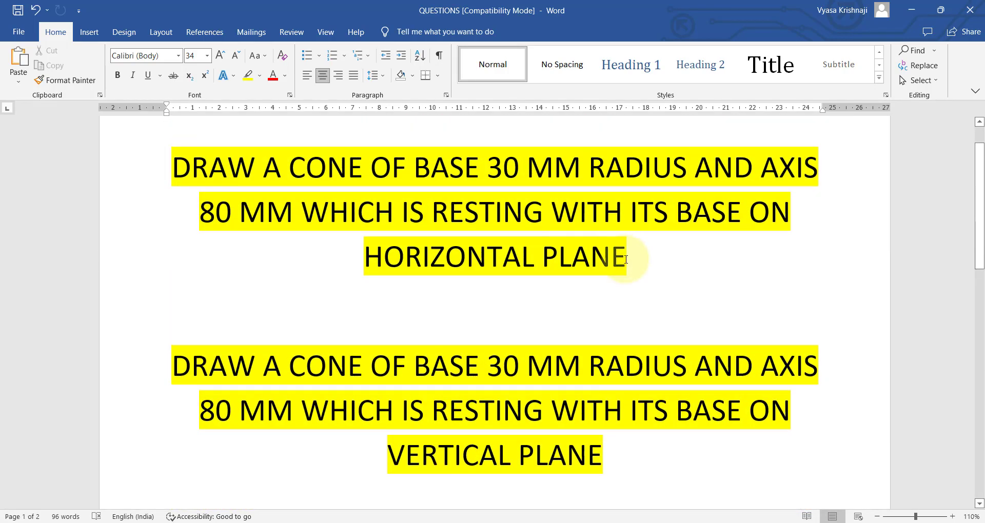
scroll(591, 449, "down", 8)
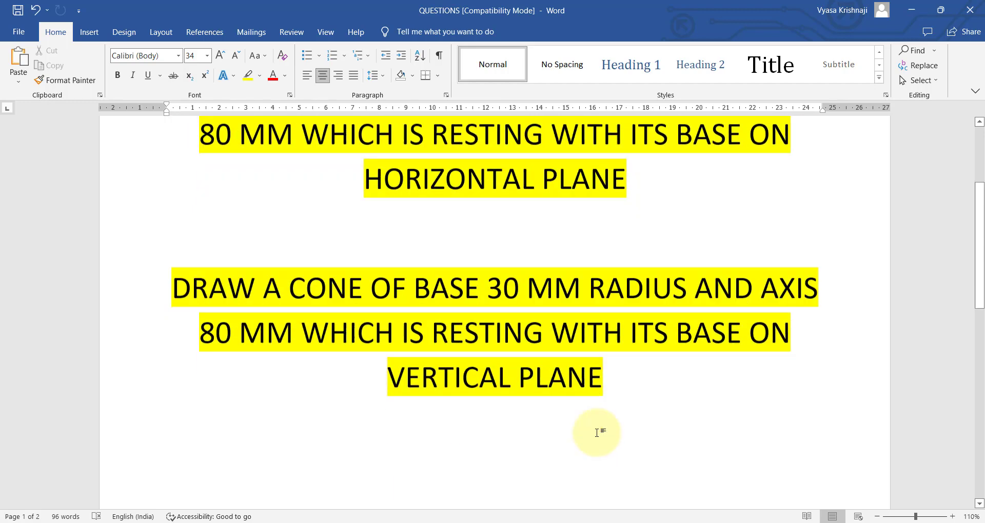
left_click(630, 319)
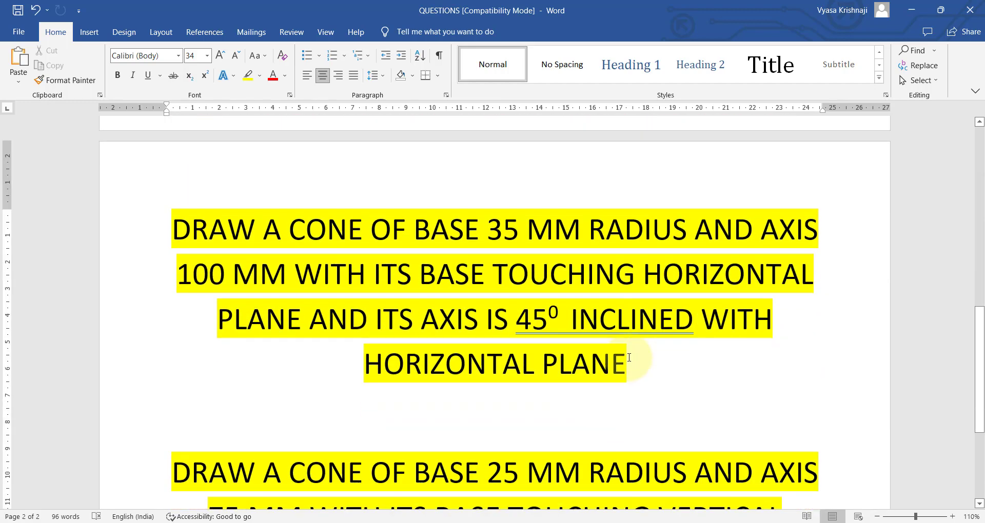
scroll(629, 358, "down", 3)
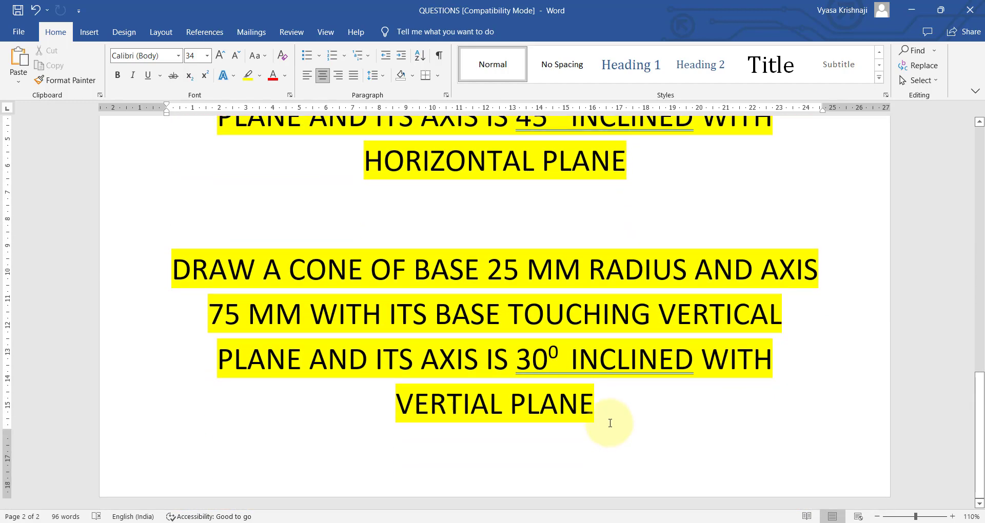